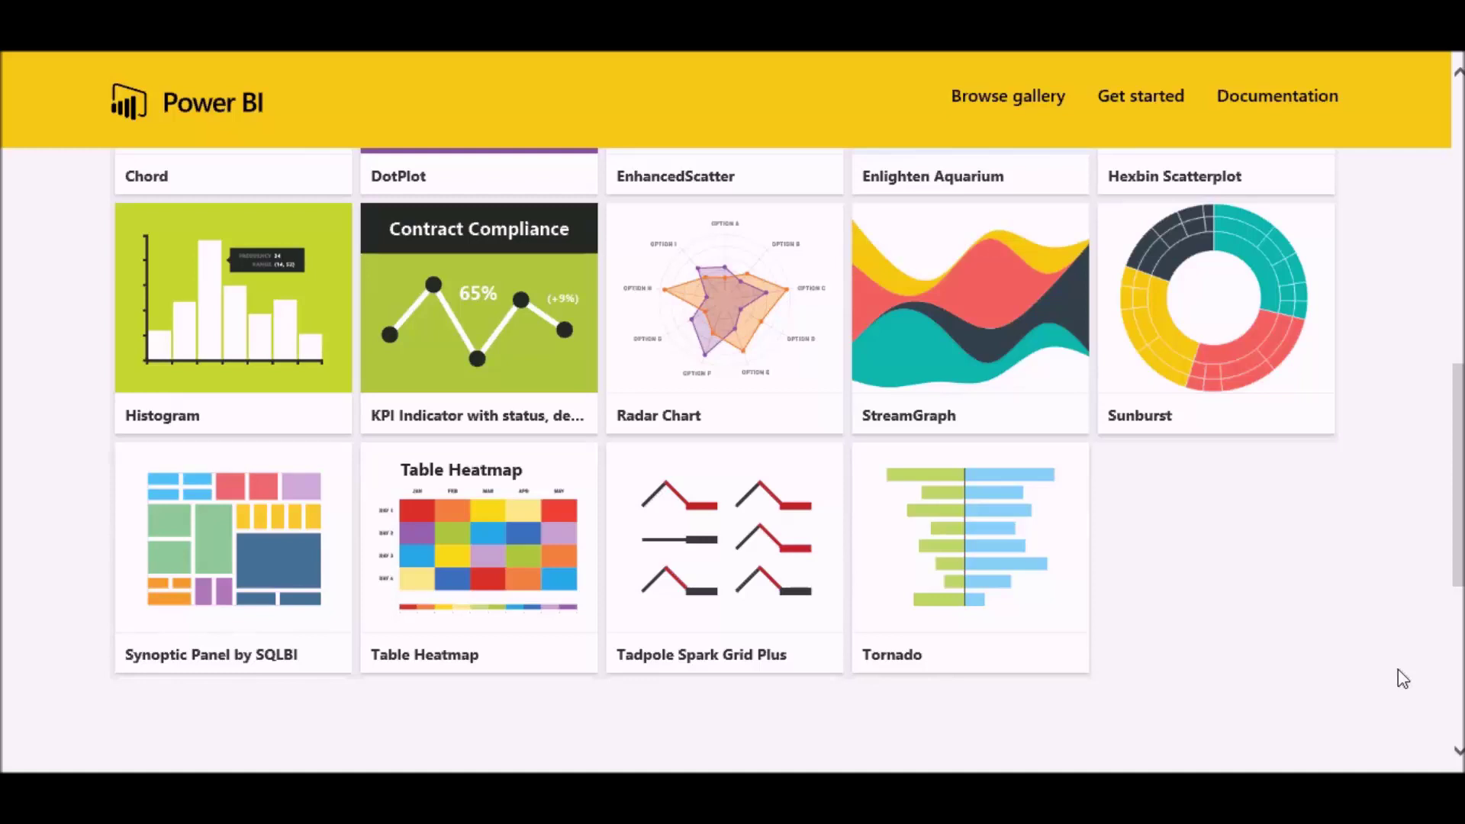
Step: Open the Tornado visual's detail page in the Visuals Gallery
{"action": "left_click", "coordinate": [1038, 604]}
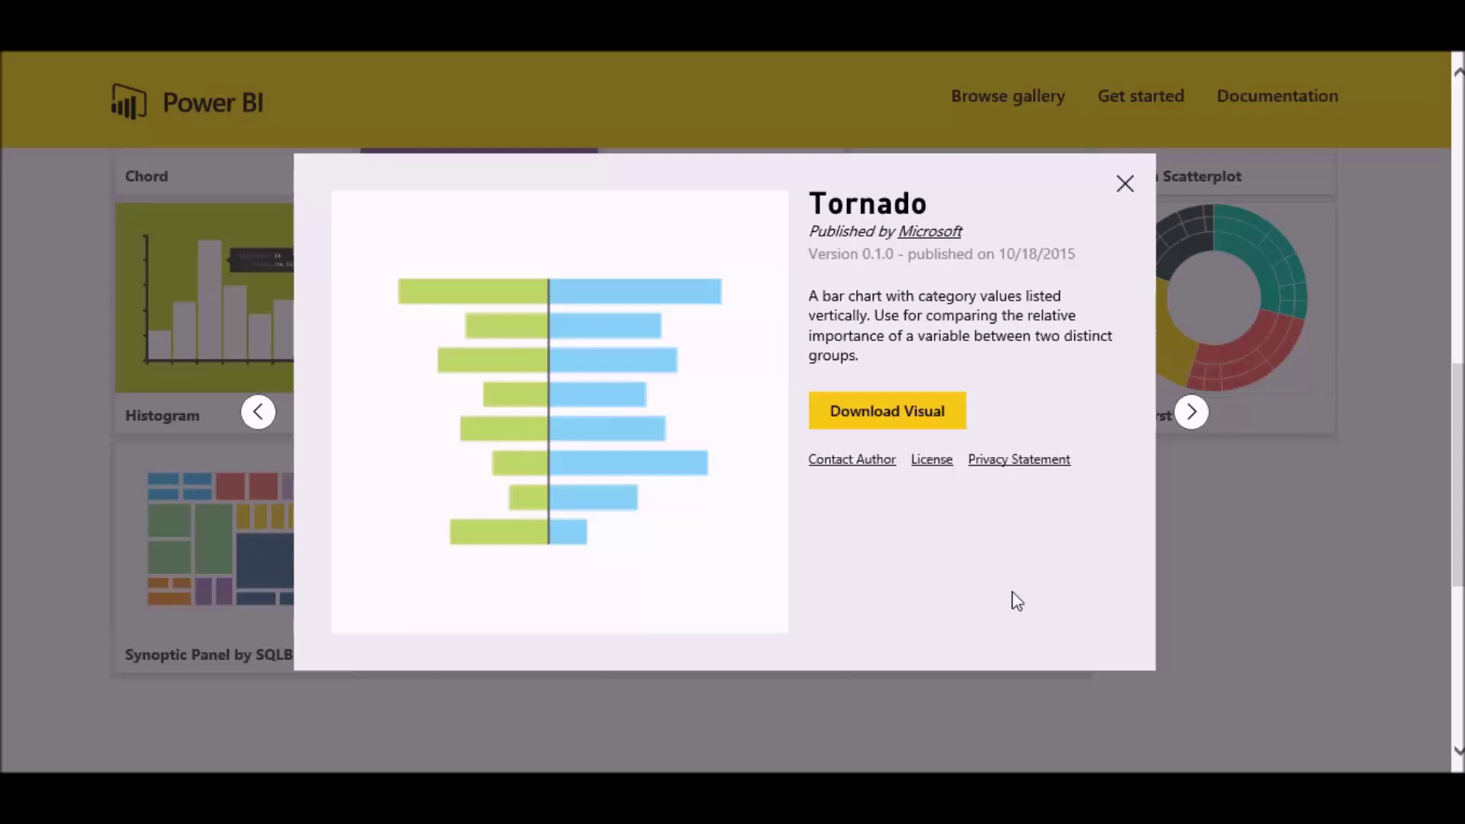
Step: Close the Tornado details, then view and close the Chord visual's description
{"action": "left_click", "coordinate": [1125, 185]}
{"action": "scroll", "coordinate": [977, 557], "scroll_direction": "up", "scroll_amount": 7}
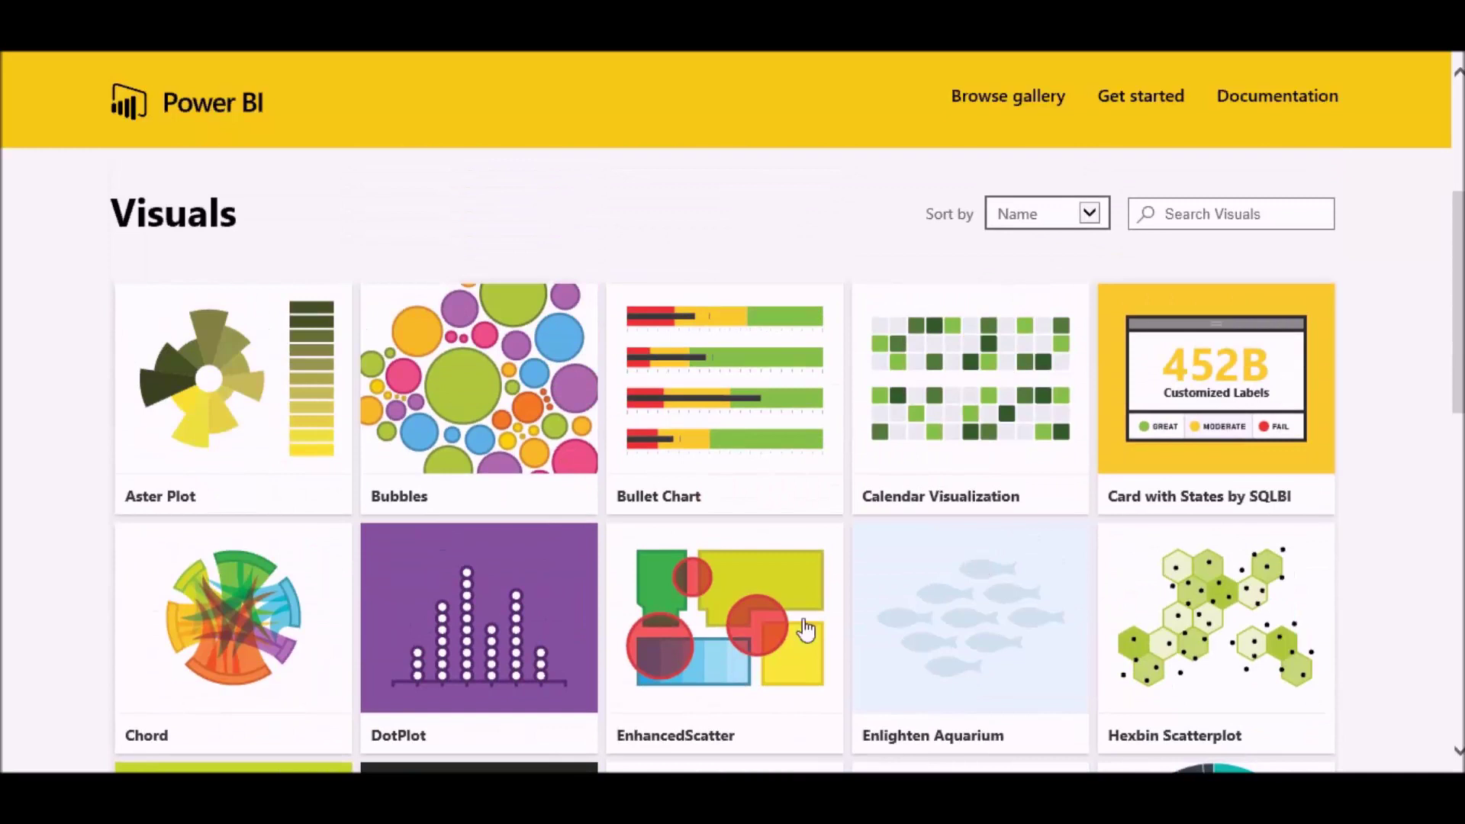
{"action": "left_click", "coordinate": [277, 622]}
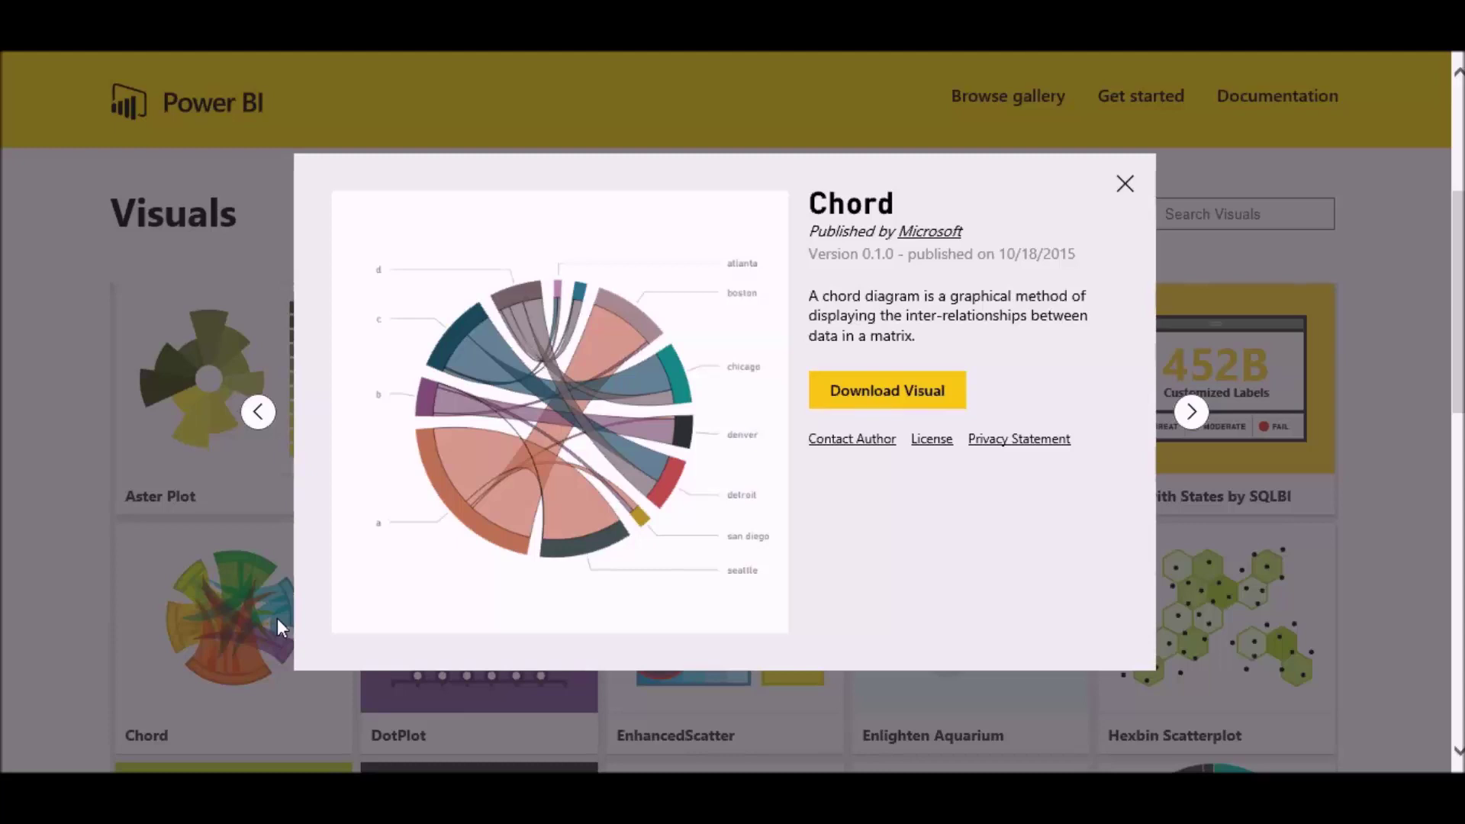
{"action": "left_click", "coordinate": [1126, 184]}
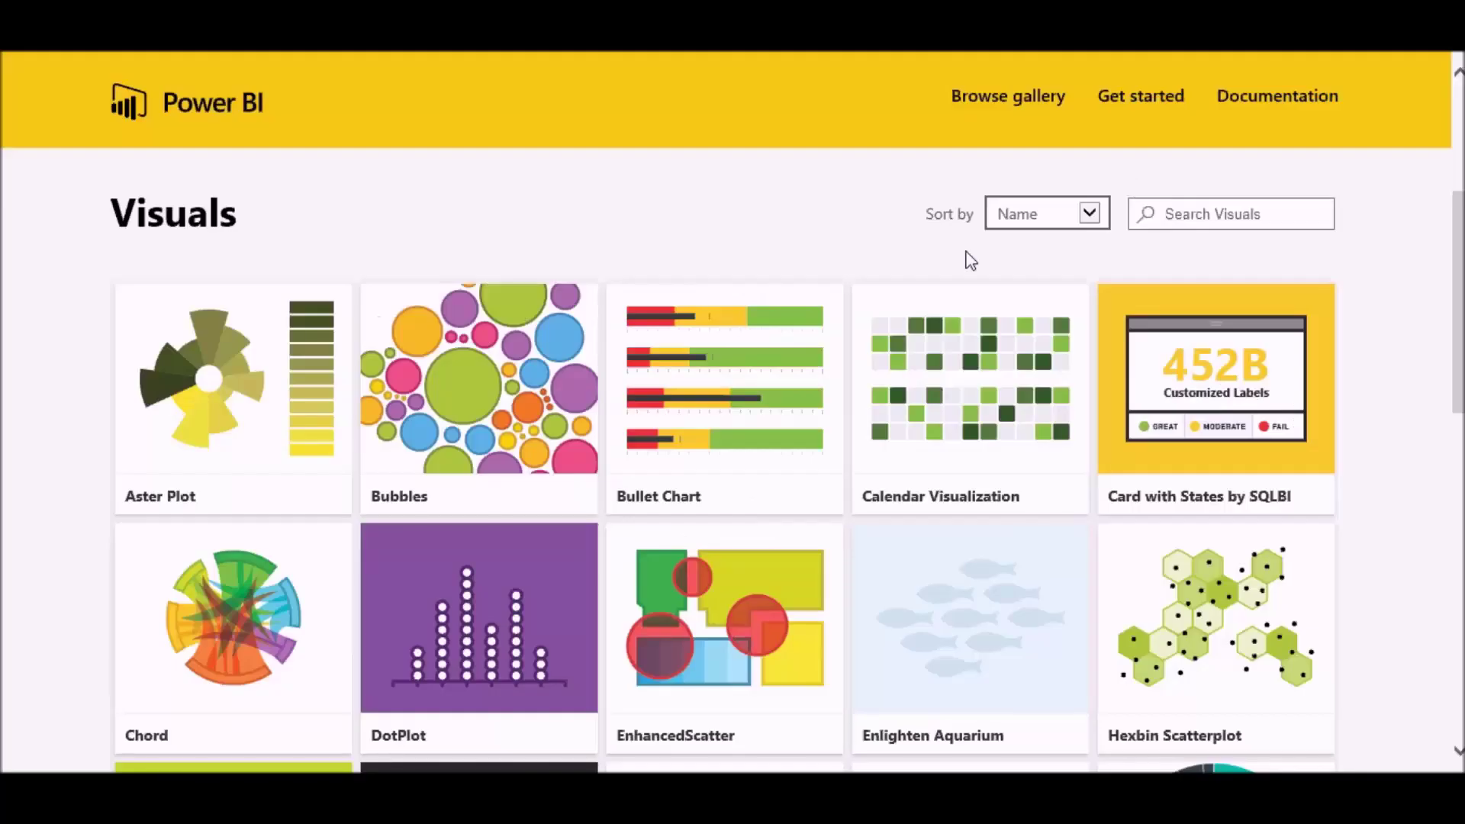
Step: View the Bullet Chart visual's details in the gallery
{"action": "left_click", "coordinate": [727, 396]}
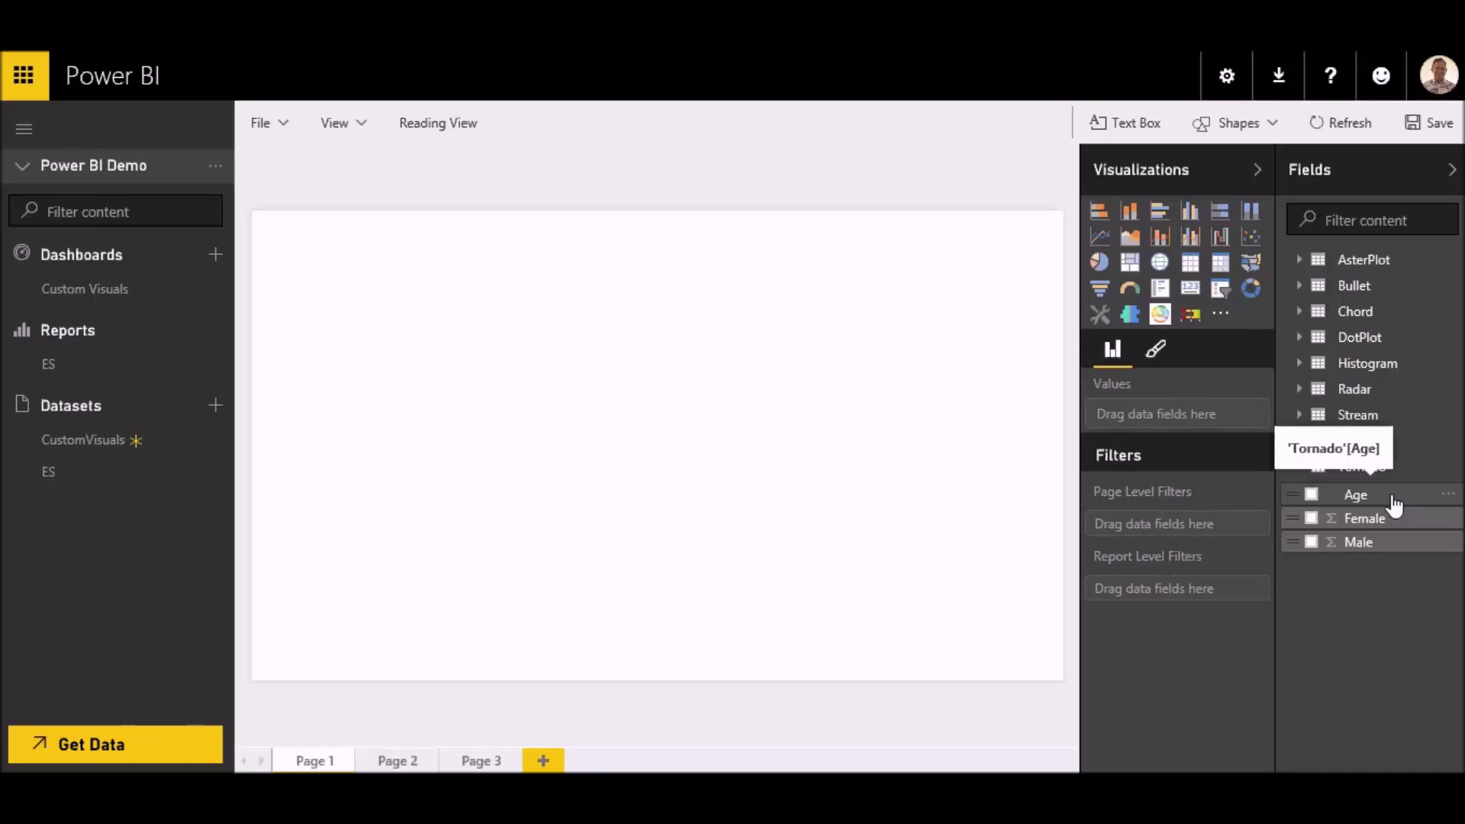
Step: Add an enlarged Tornado chart grouped by Age, comparing Female and Male values
{"action": "left_click", "coordinate": [1130, 313]}
{"action": "left_click_drag", "start_coordinate": [497, 477], "coordinate": [960, 624]}
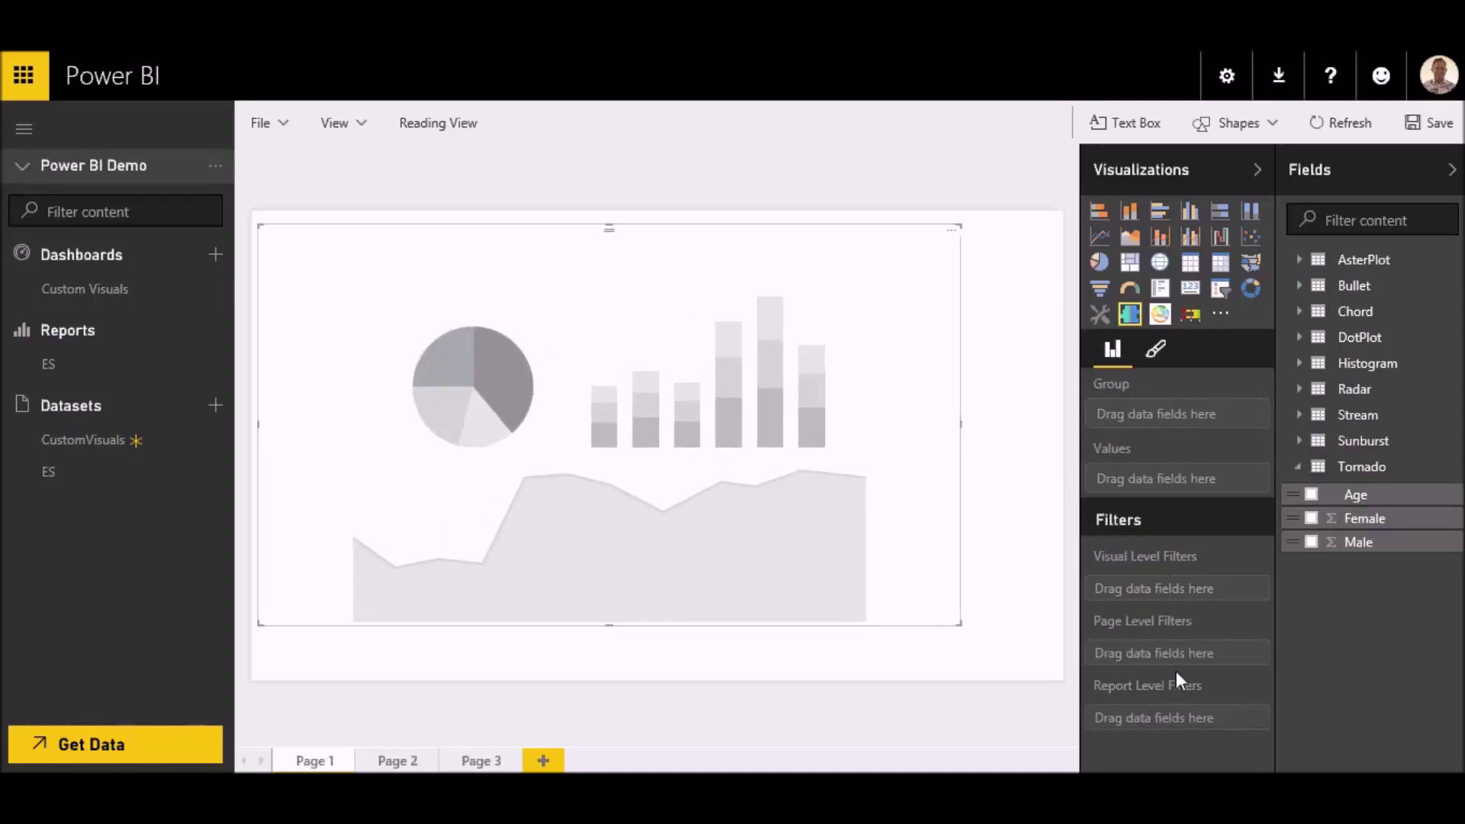
{"action": "left_click", "coordinate": [1311, 518]}
{"action": "left_click", "coordinate": [1311, 494]}
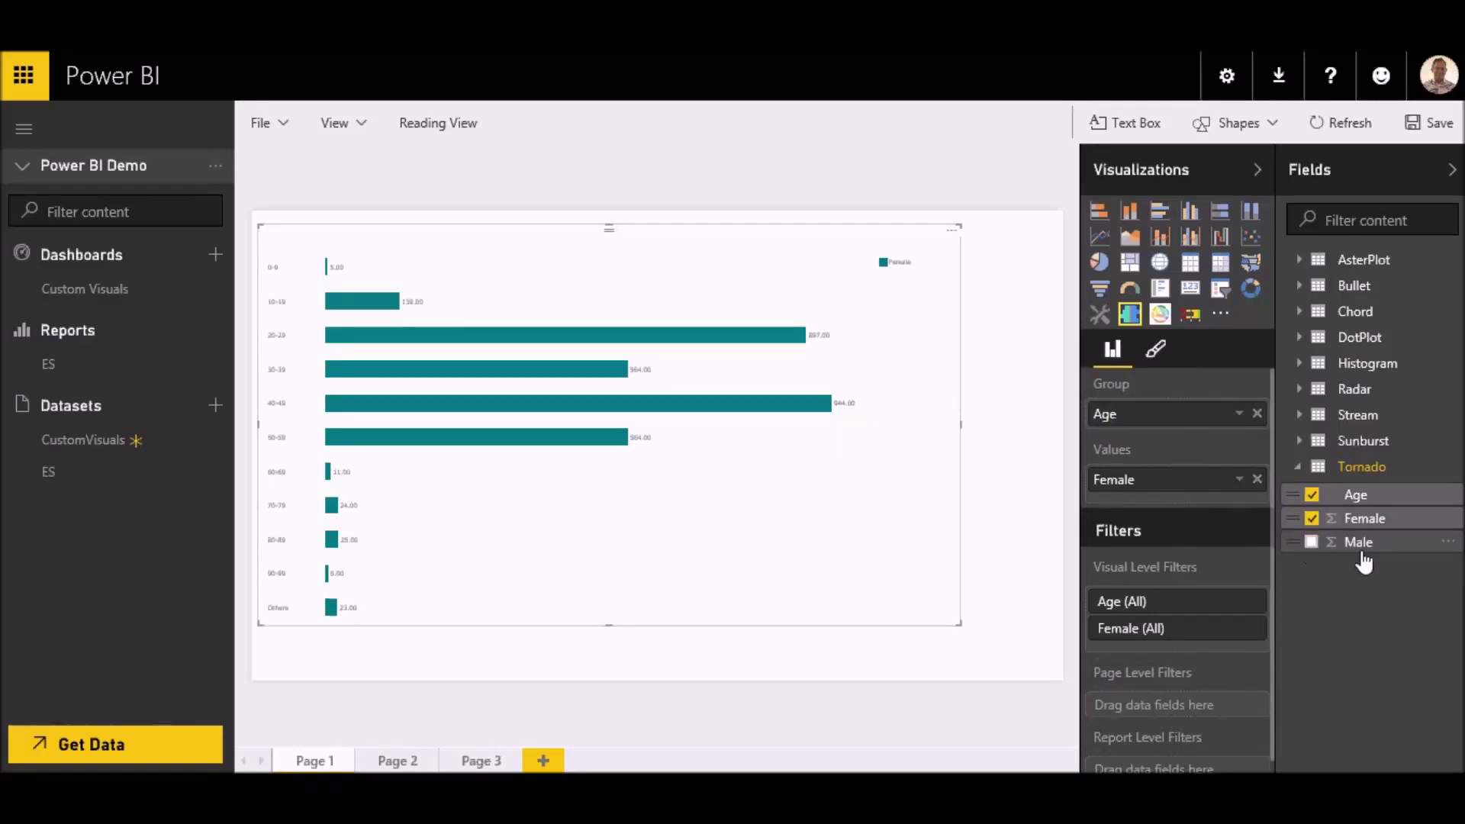
{"action": "left_click", "coordinate": [1312, 542]}
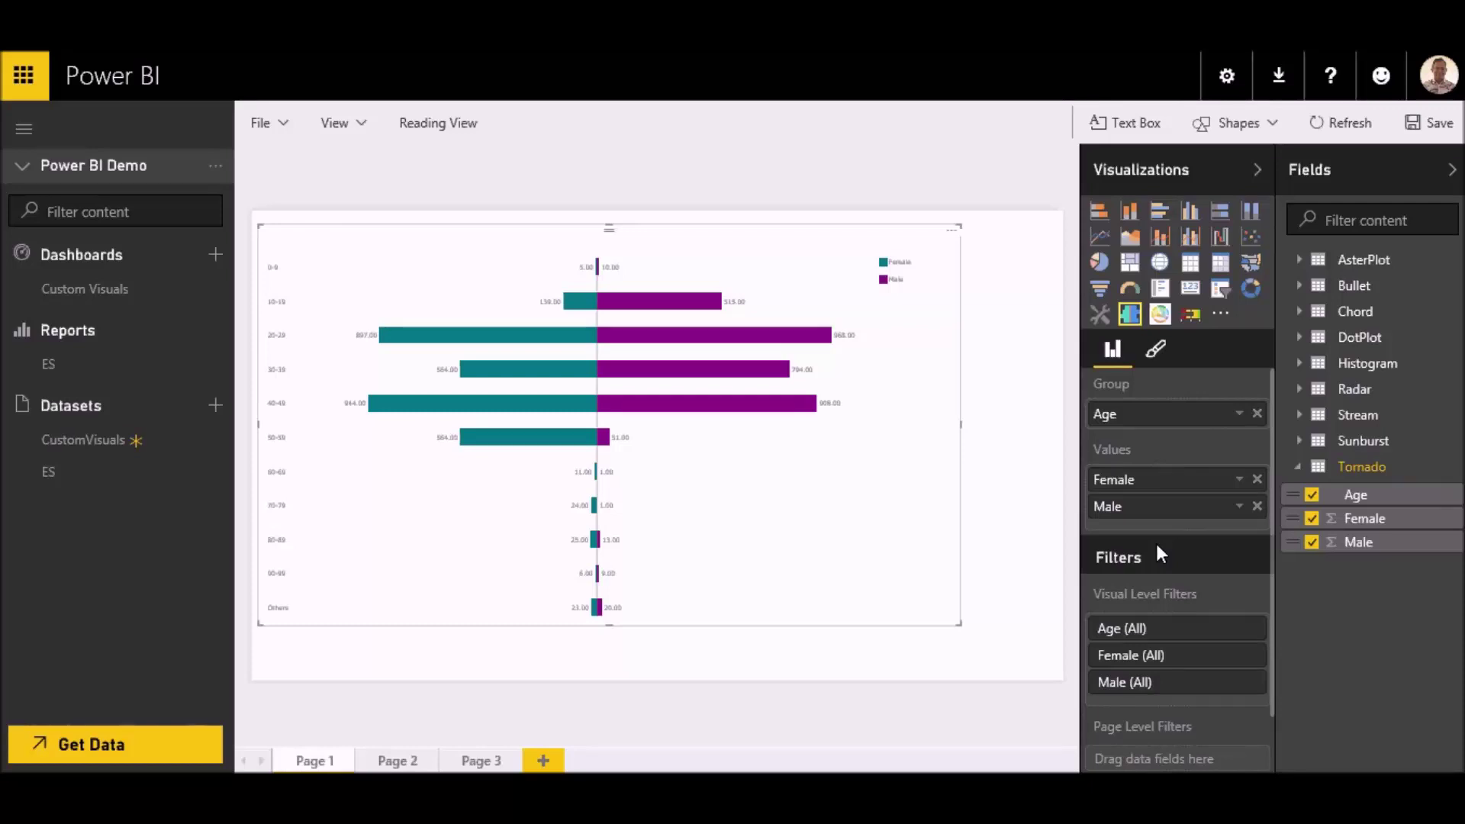
Step: Turn Data Labels and Legend off in the Tornado chart's format settings
{"action": "left_click", "coordinate": [1154, 352]}
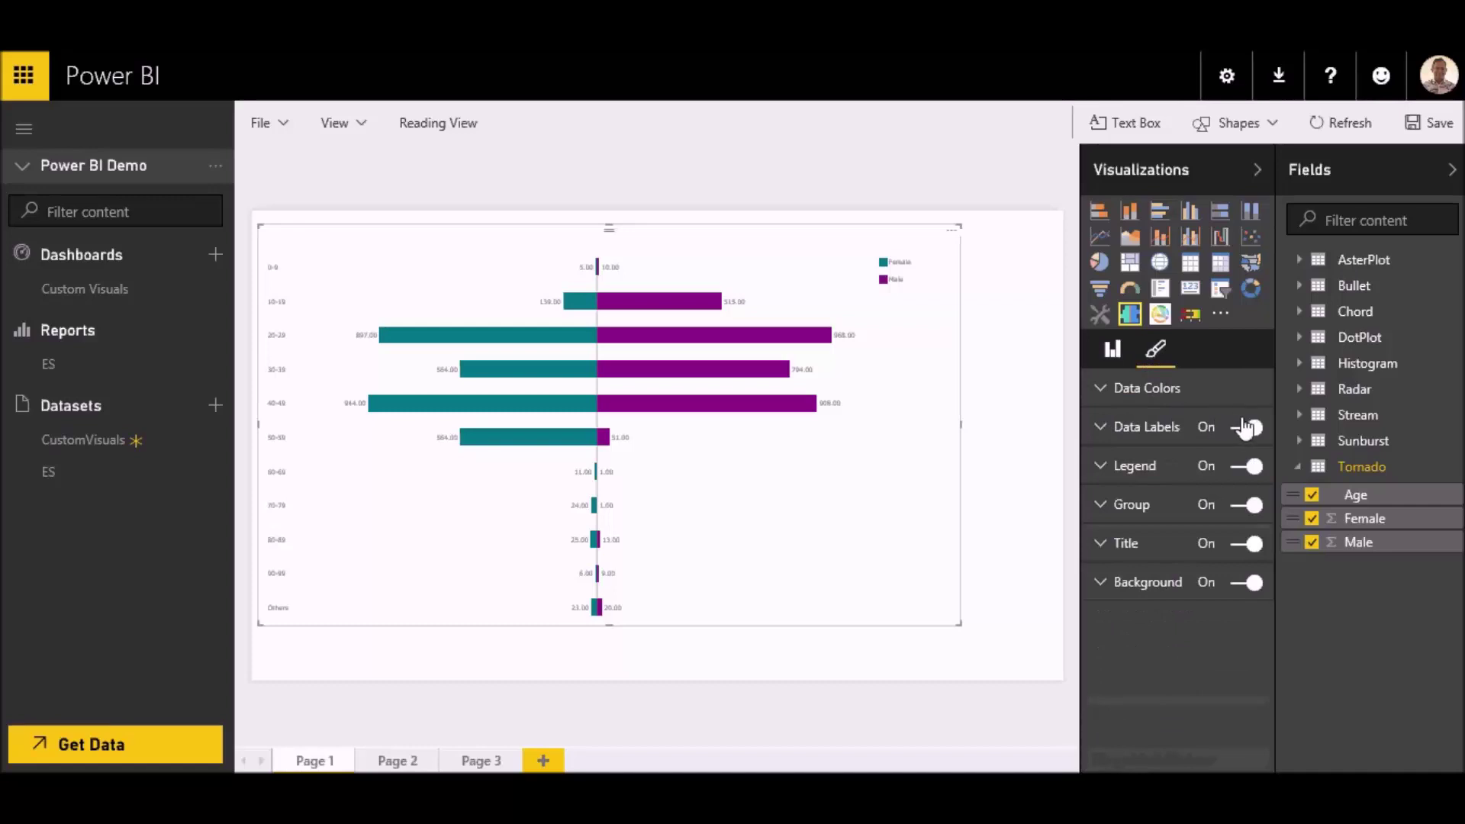
{"action": "left_click", "coordinate": [1240, 432]}
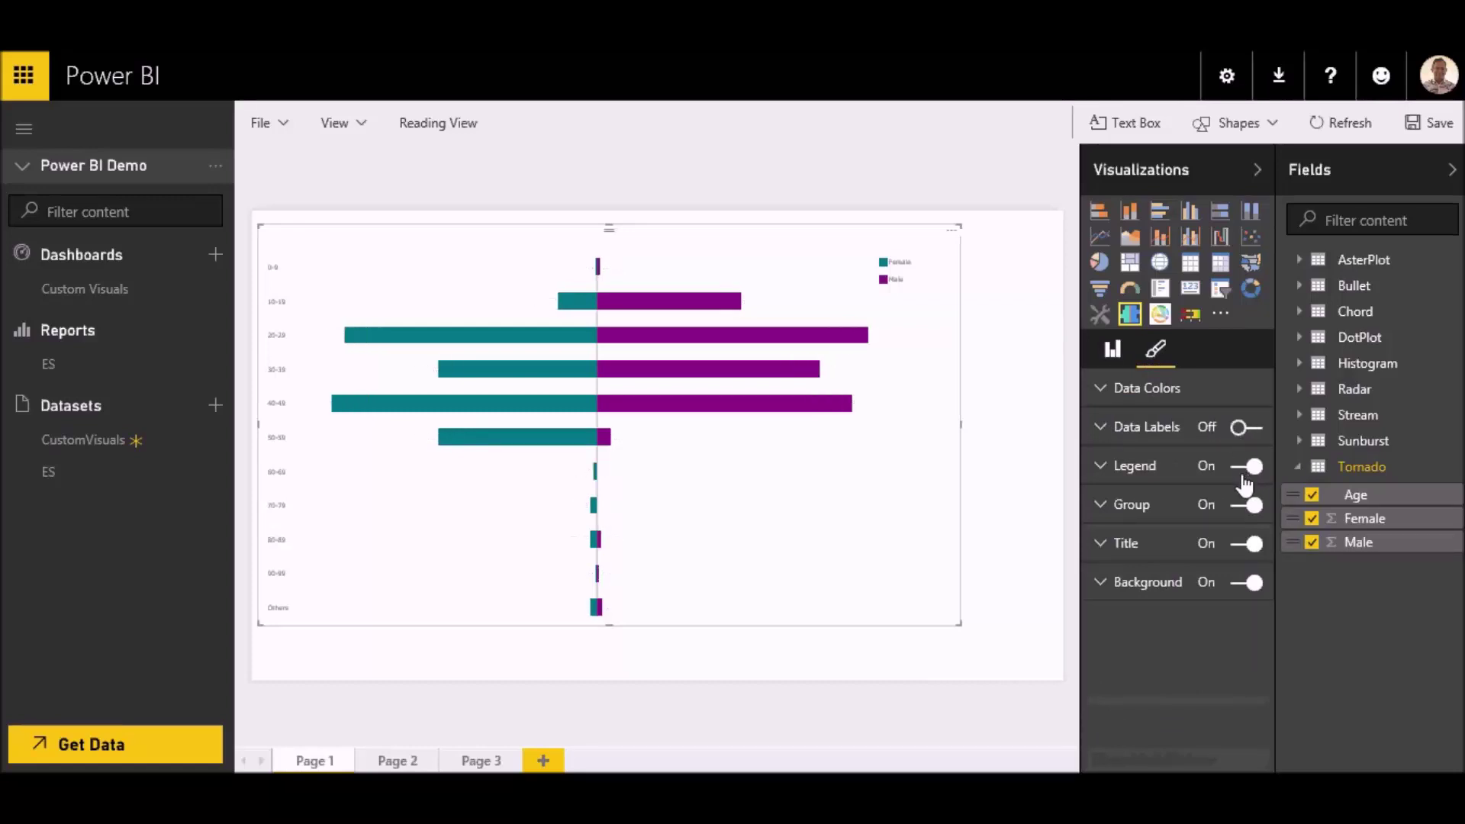
{"action": "left_click", "coordinate": [1241, 474]}
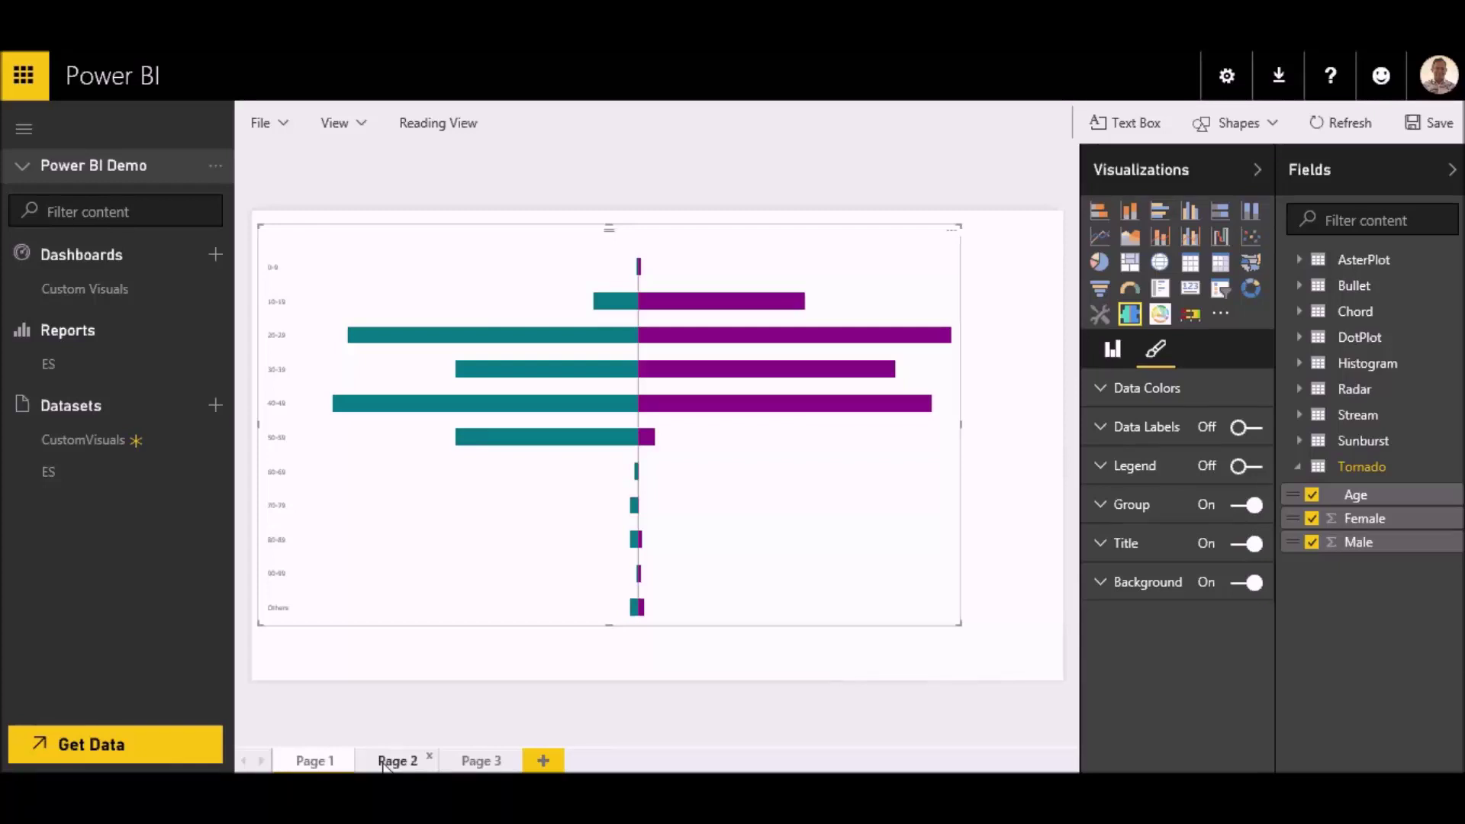
Step: On Page 2, add a Chord visual enlarged over most of the page
{"action": "key", "text": "Delete"}
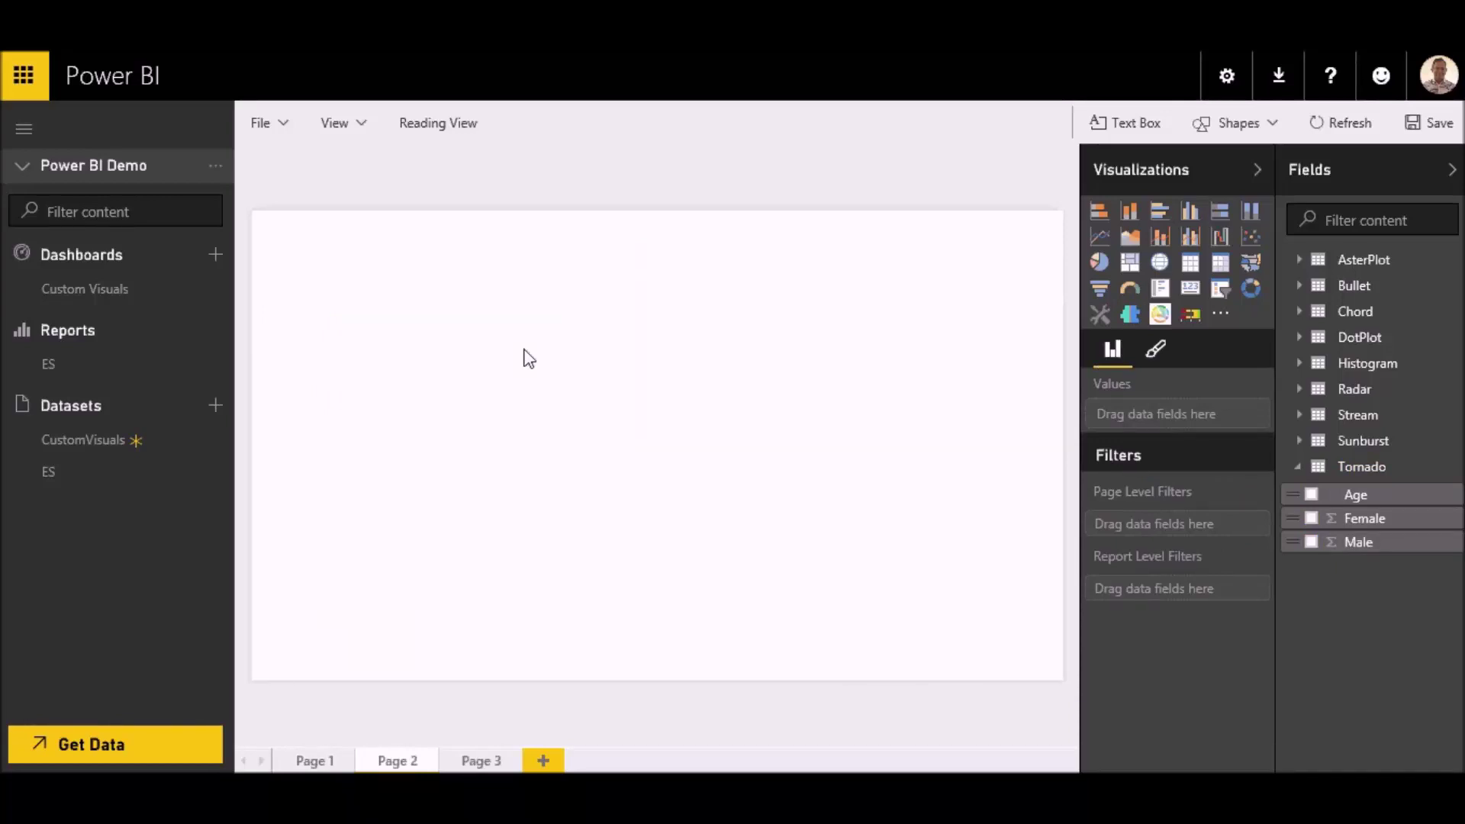
{"action": "left_click", "coordinate": [1159, 313]}
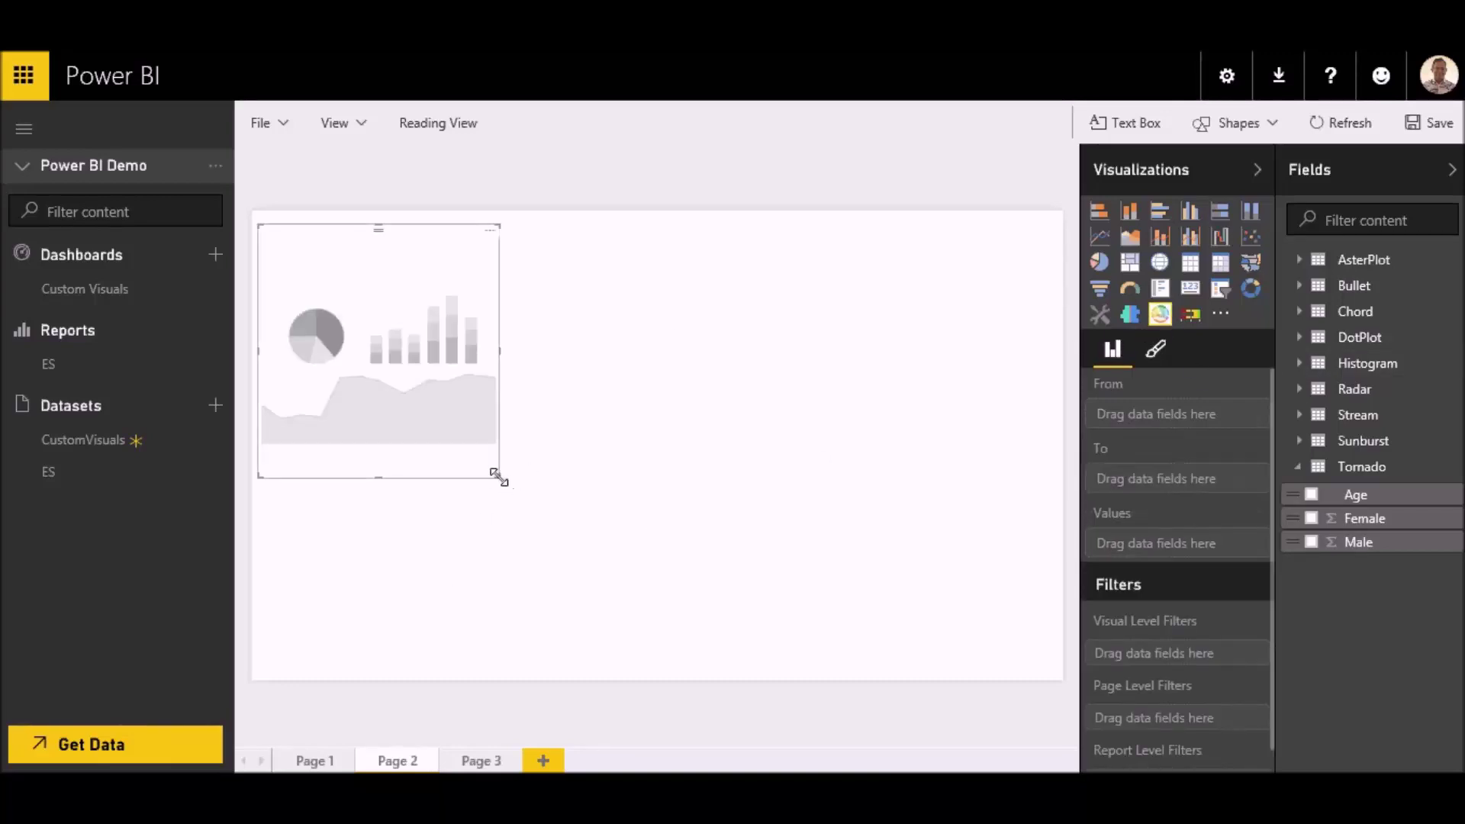
{"action": "left_click_drag", "start_coordinate": [500, 478], "coordinate": [845, 643]}
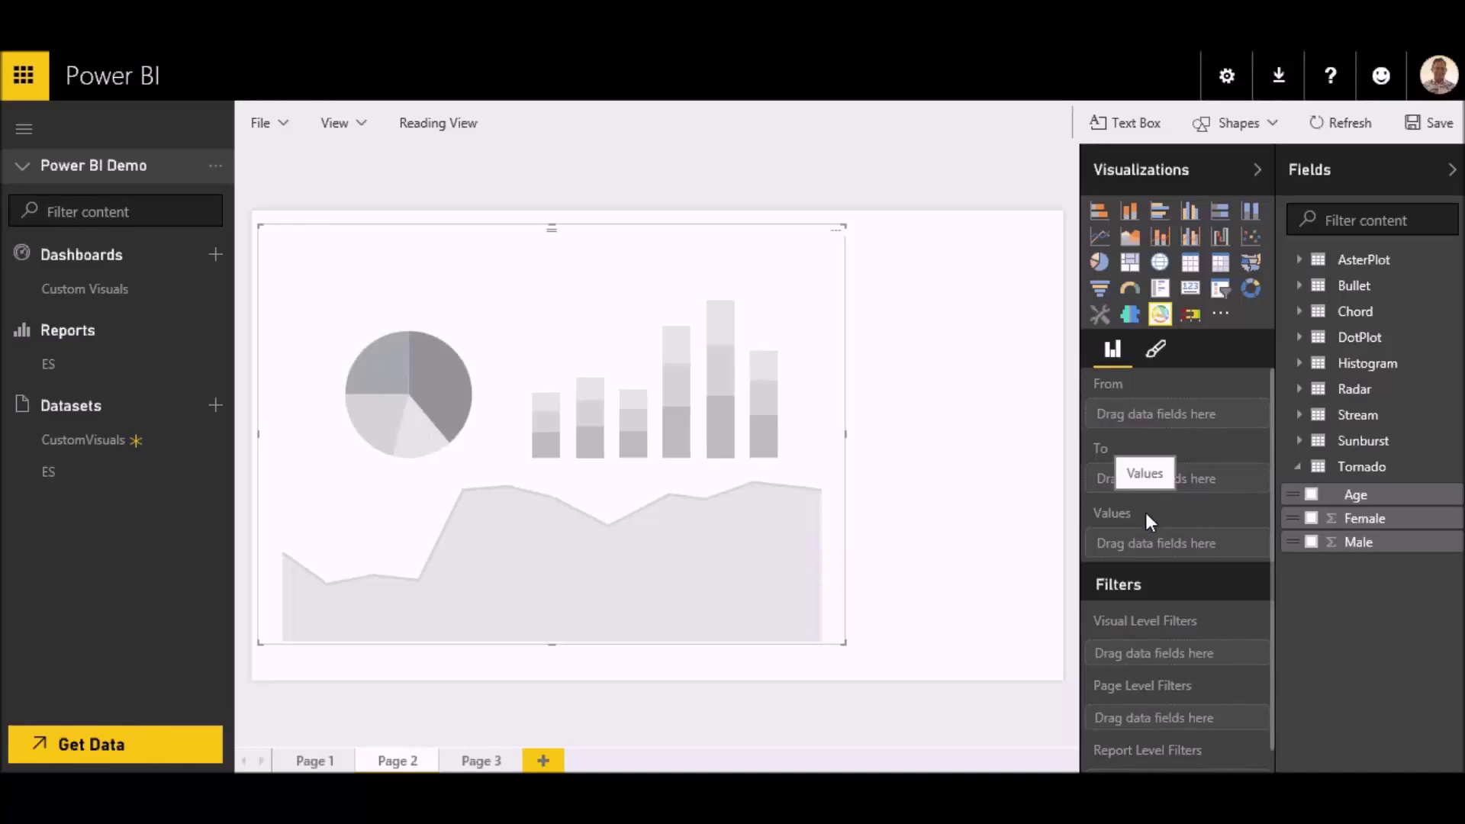
Step: Map From Country as source, To Country as destination and Export as values
{"action": "left_click", "coordinate": [1301, 313]}
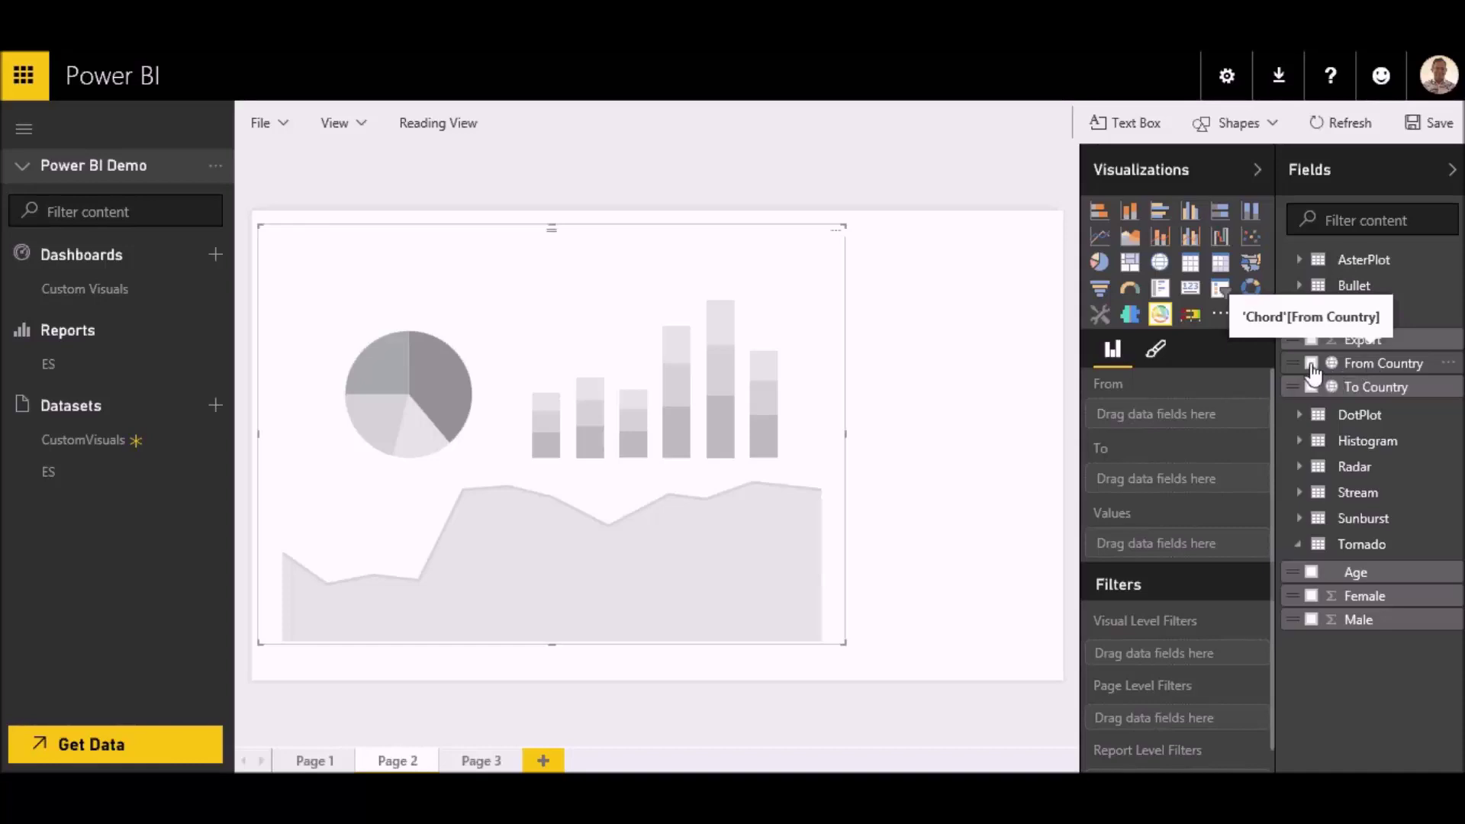
{"action": "left_click_drag", "start_coordinate": [1312, 374], "coordinate": [1193, 413]}
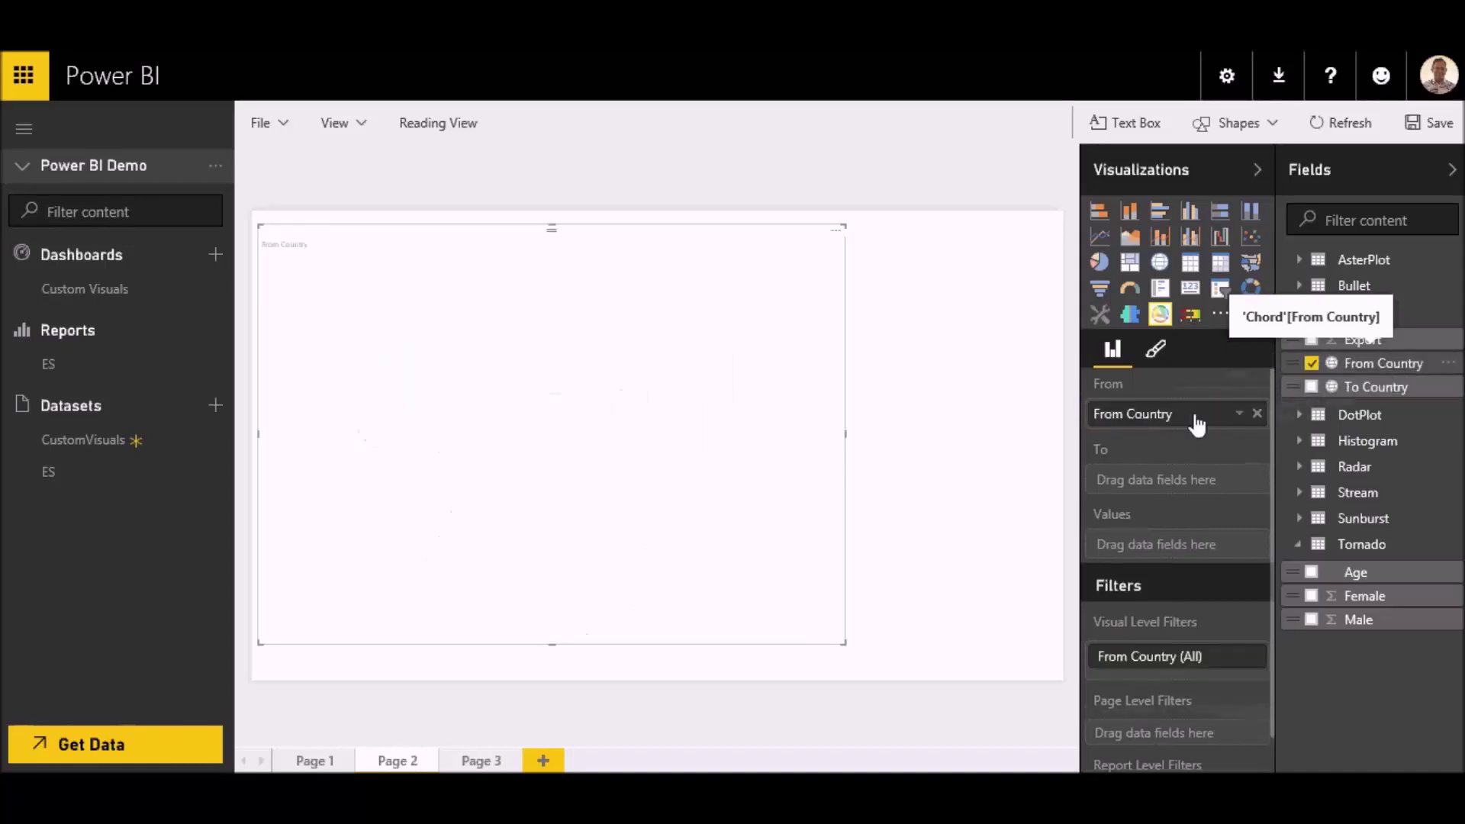
{"action": "left_click", "coordinate": [1308, 388]}
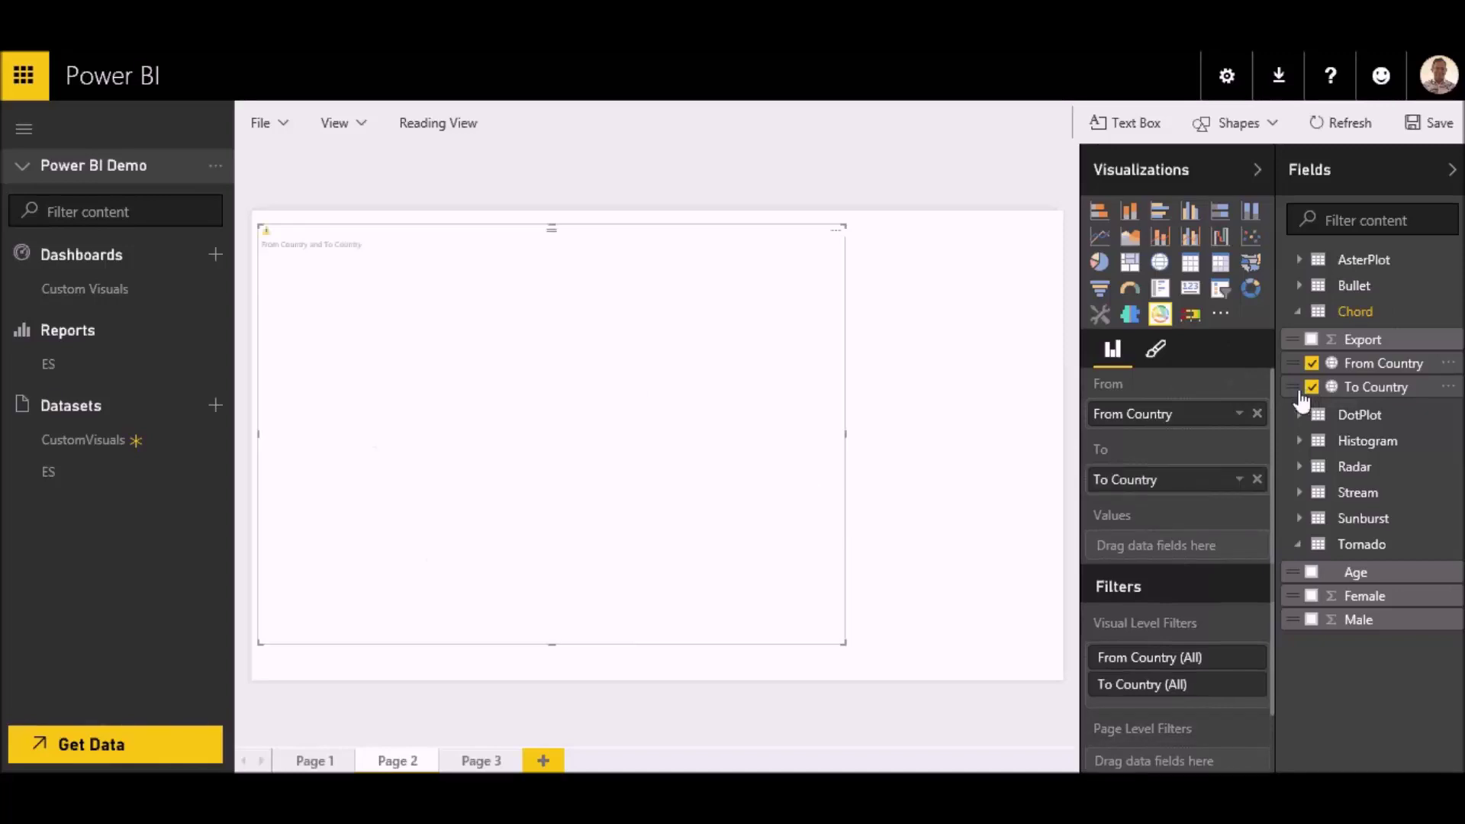
{"action": "left_click", "coordinate": [1311, 339]}
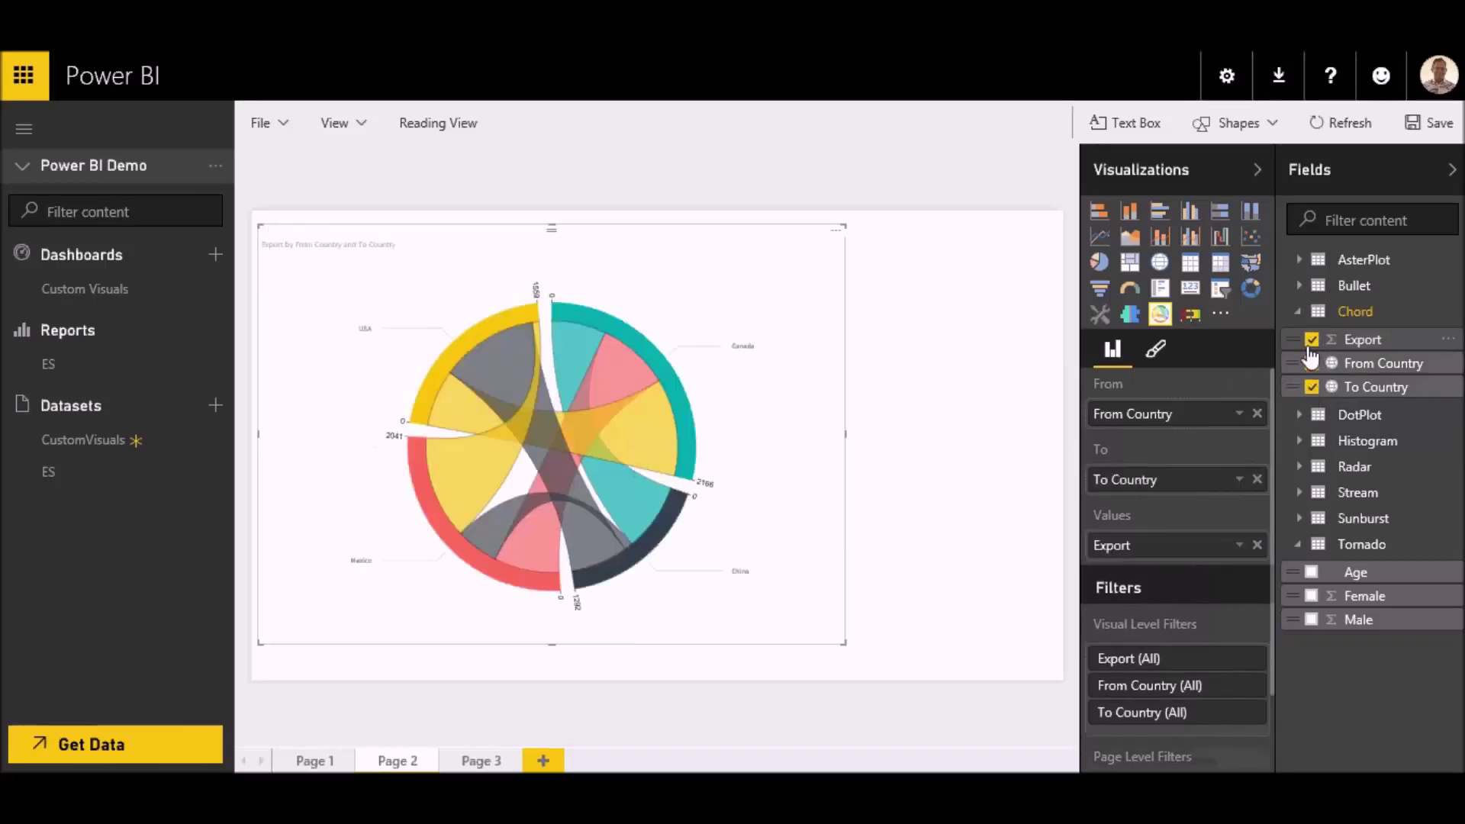
{"action": "left_click", "coordinate": [850, 652]}
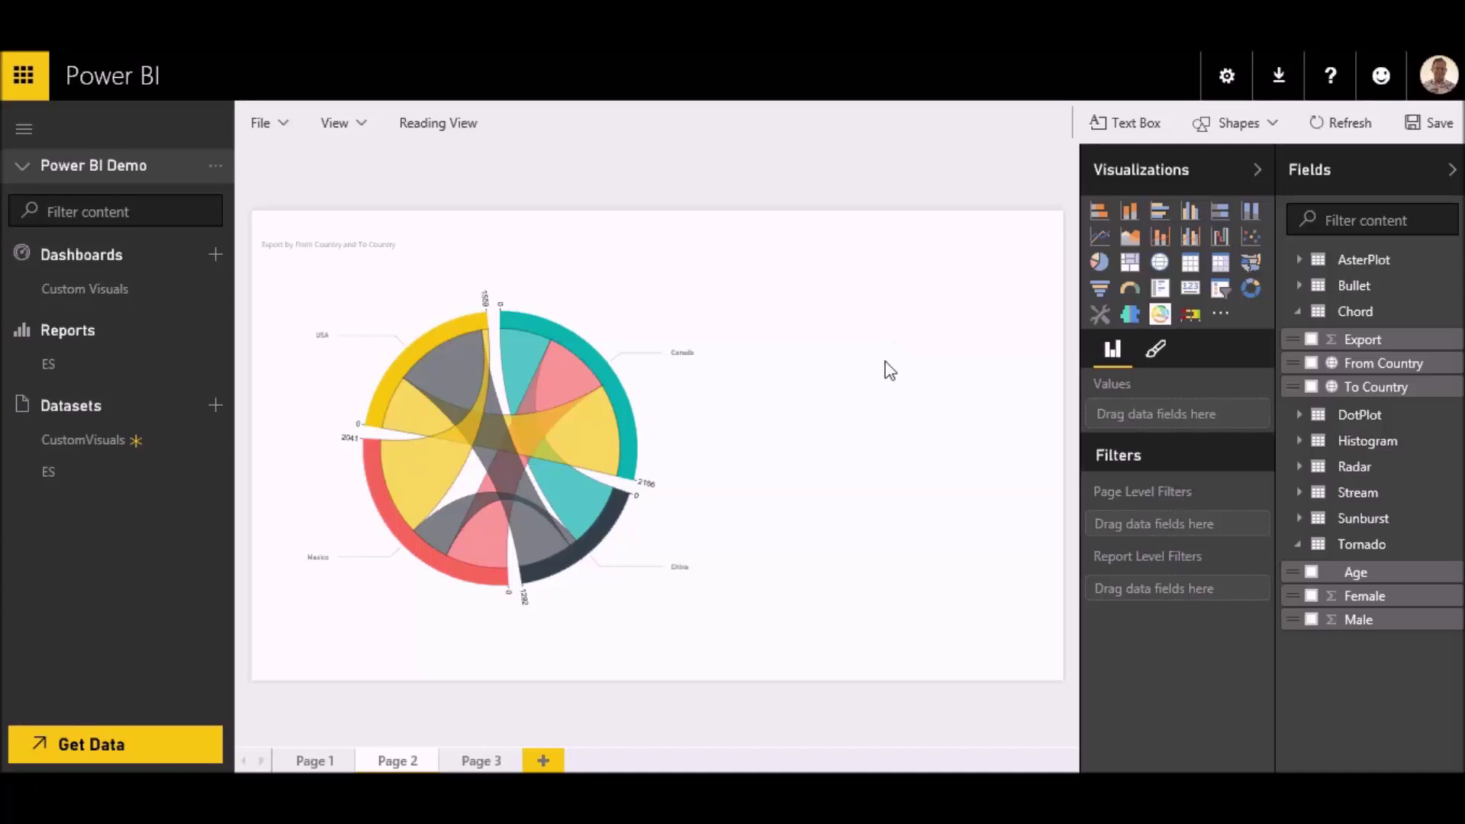
Step: Add an enlarged table of From Country, To Country and Export, then cross-filter via a chord arc
{"action": "left_click", "coordinate": [1189, 267]}
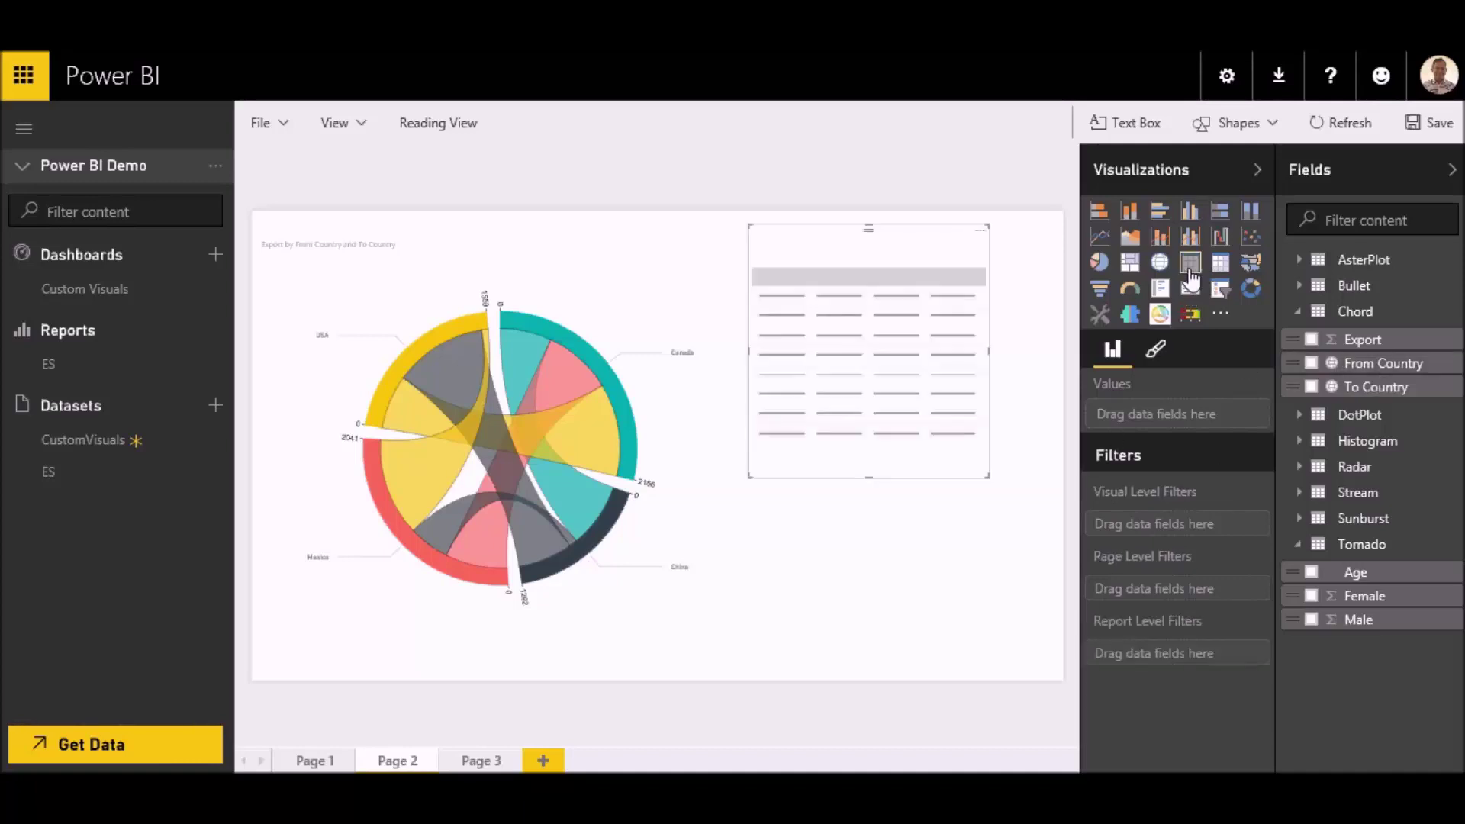
{"action": "left_click", "coordinate": [1311, 364]}
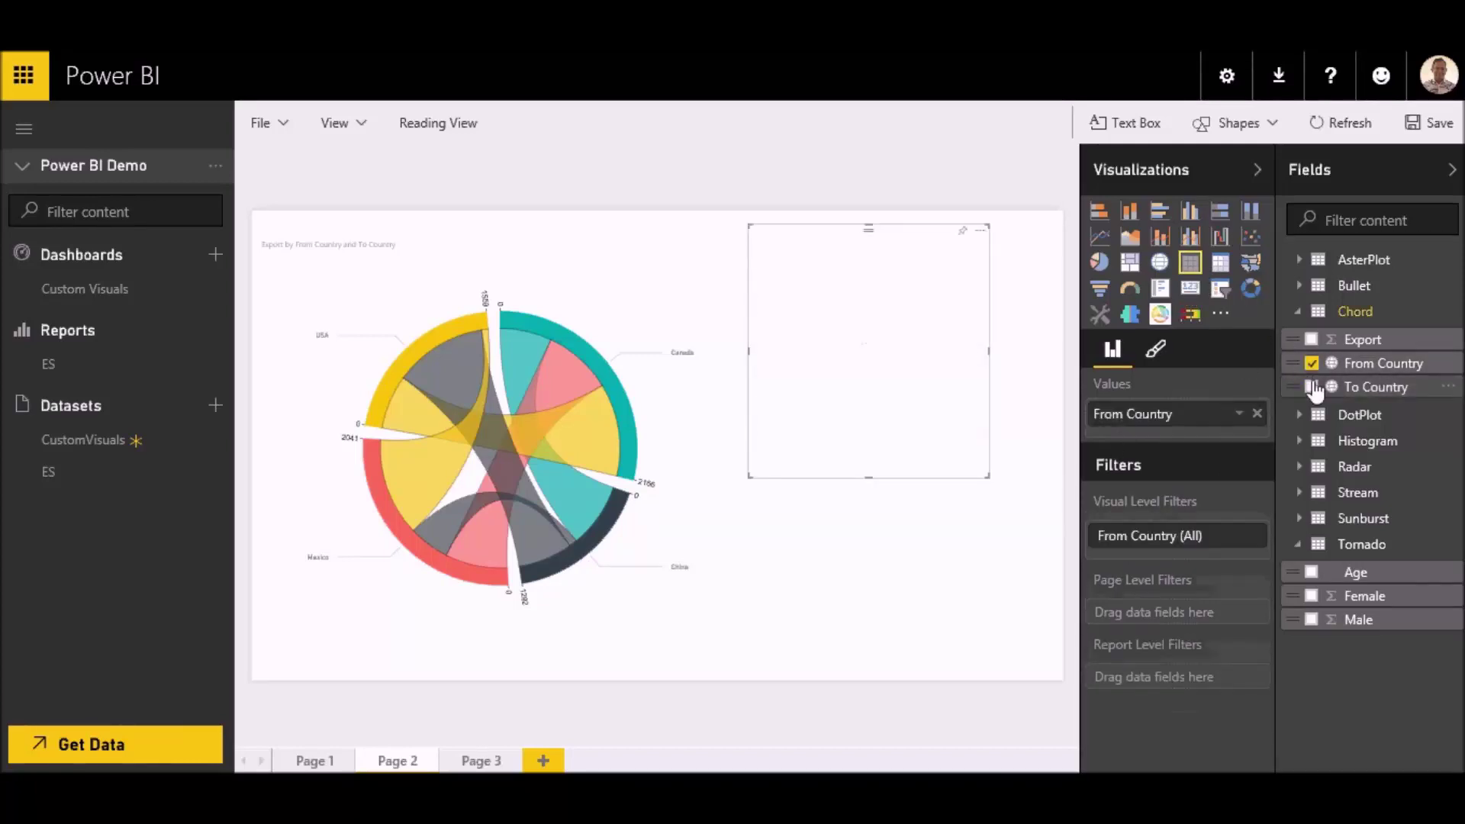
{"action": "left_click", "coordinate": [1310, 387]}
{"action": "left_click", "coordinate": [1311, 339]}
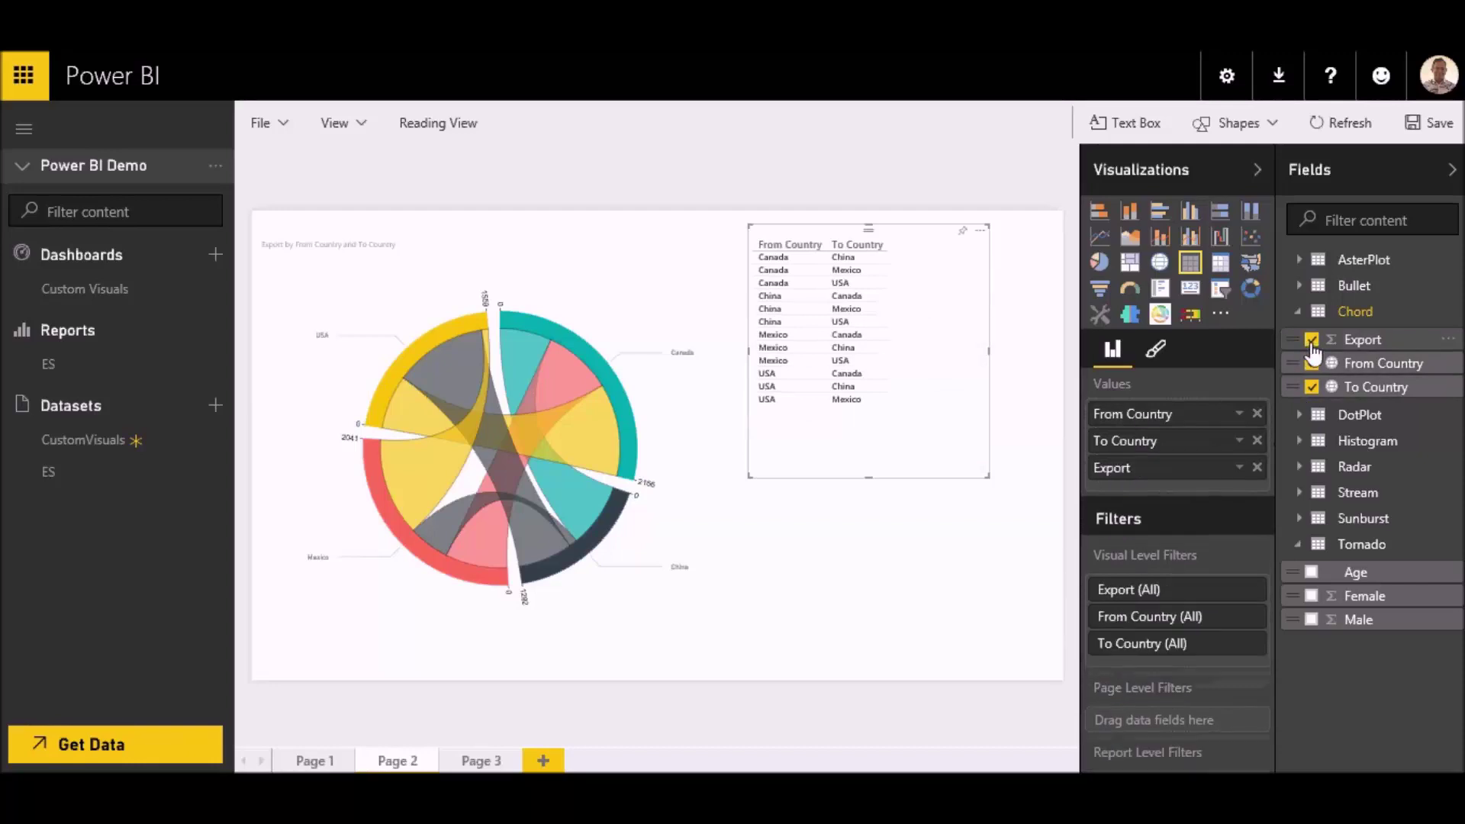
{"action": "left_click_drag", "start_coordinate": [984, 477], "coordinate": [1054, 520]}
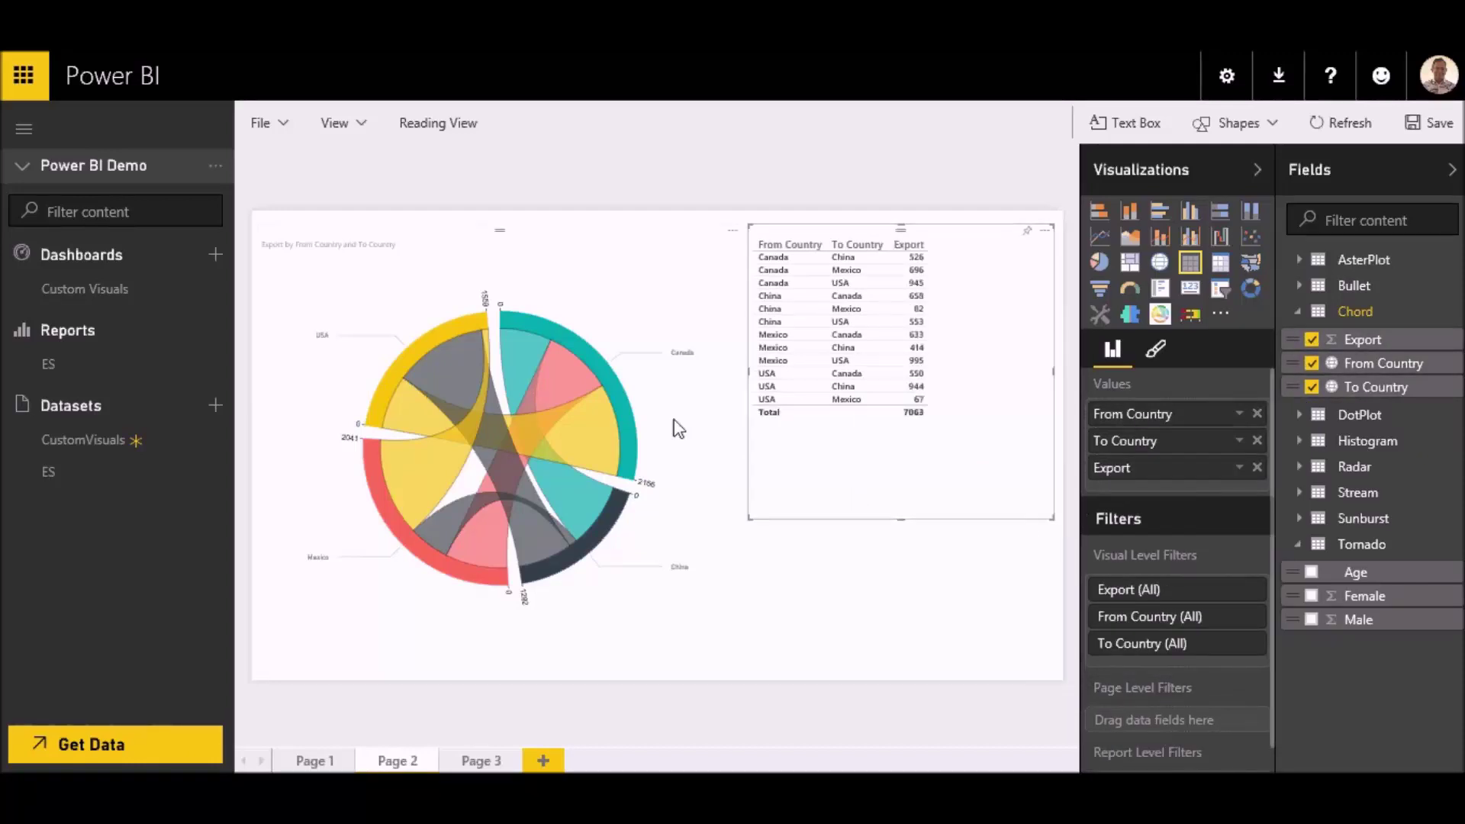
{"action": "left_click", "coordinate": [605, 376]}
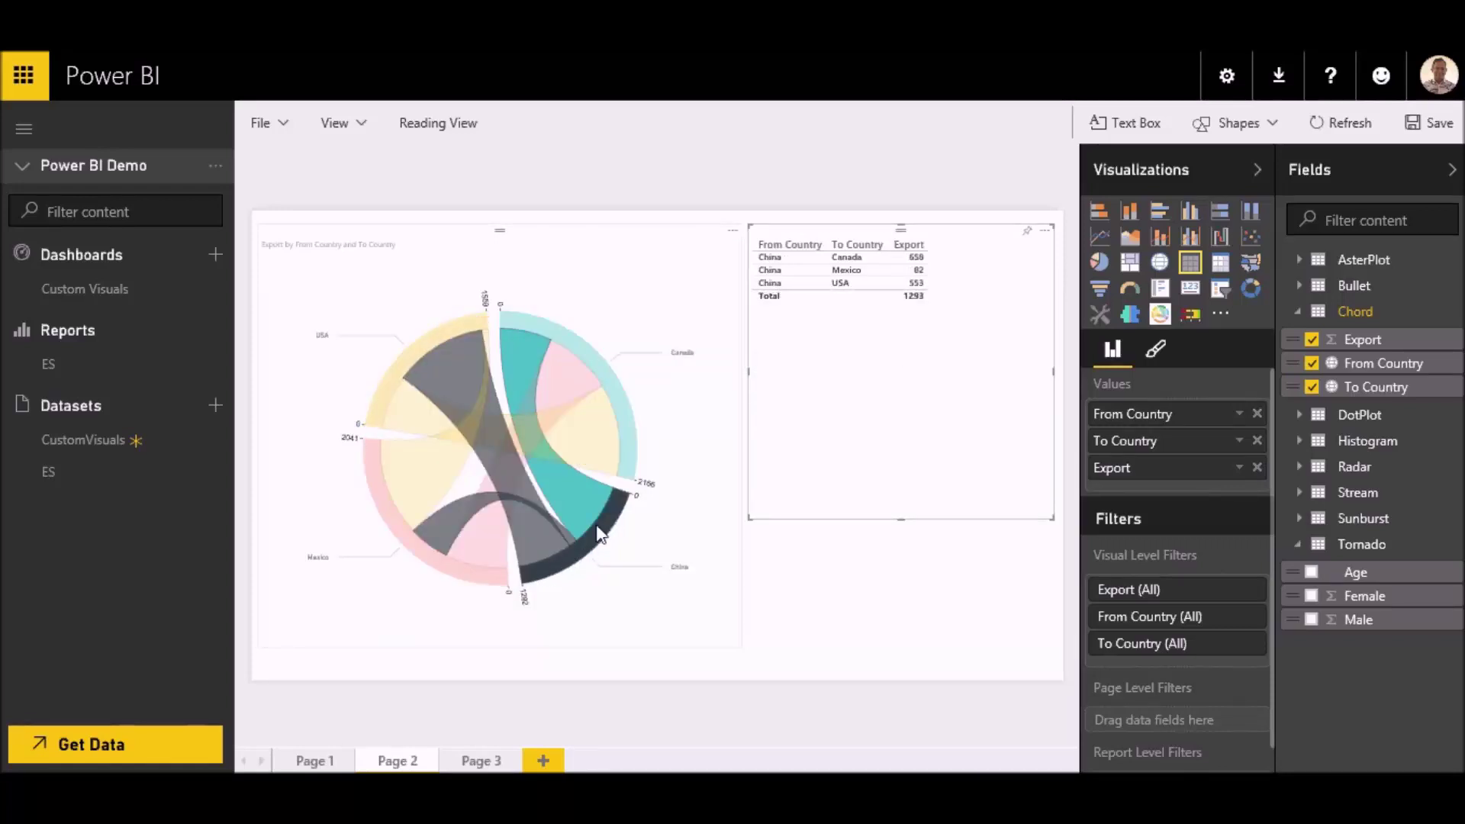
{"action": "mouse_move", "coordinate": [591, 510]}
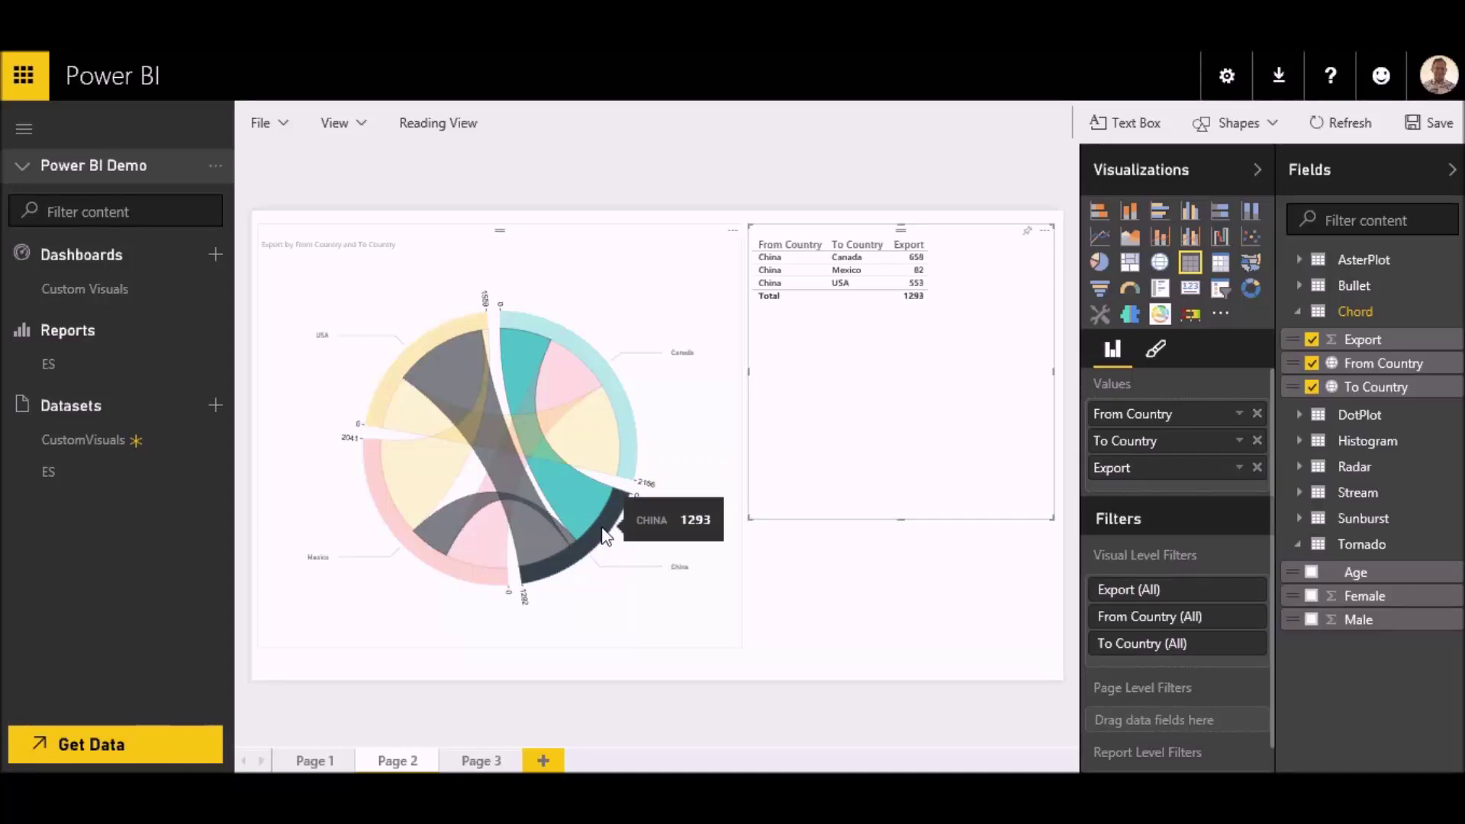
Step: On Page 3, add a Bullet chart visual stretched wide across the page
{"action": "left_click", "coordinate": [481, 760]}
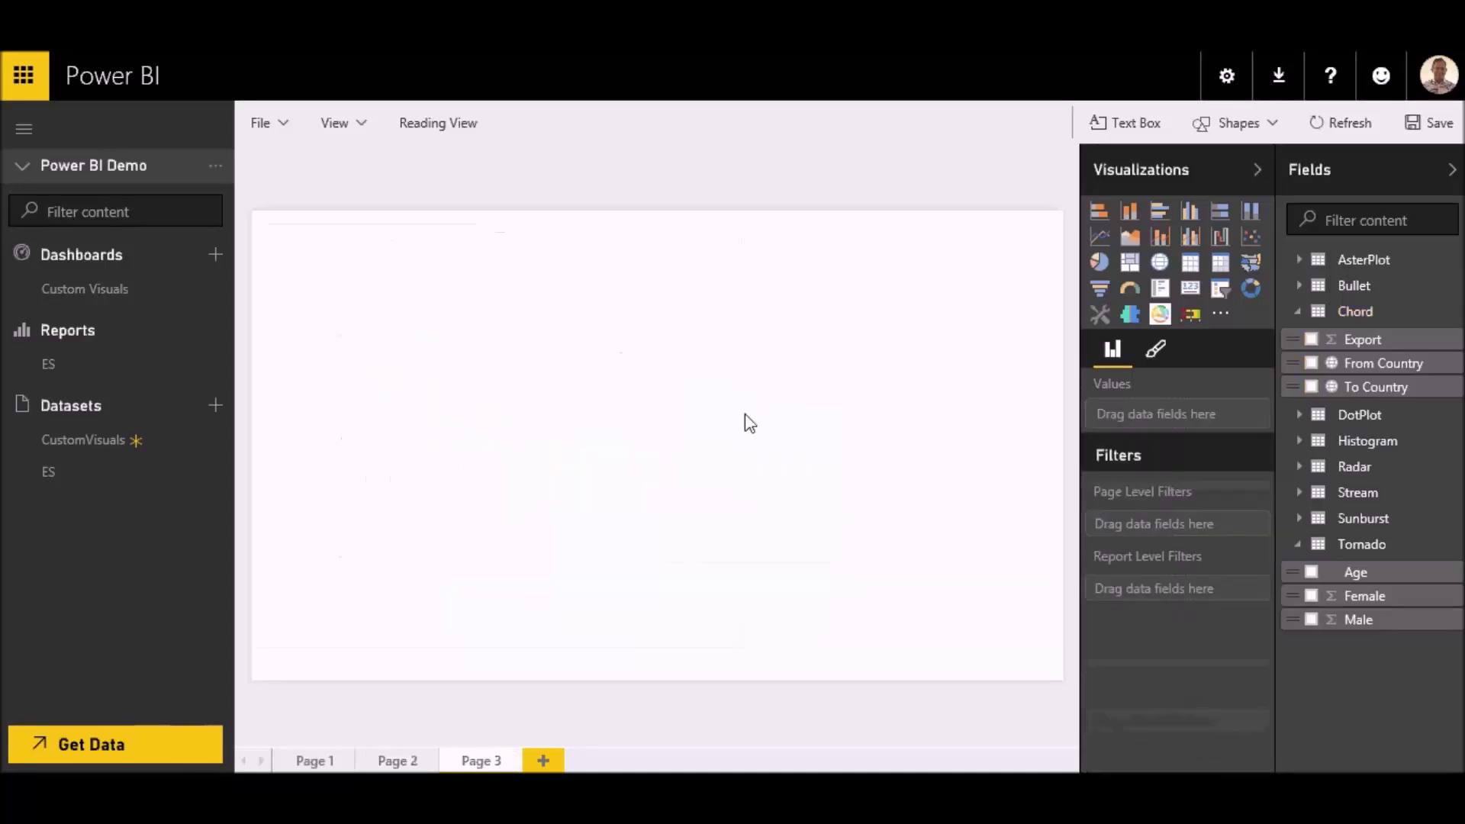
{"action": "left_click", "coordinate": [1299, 313]}
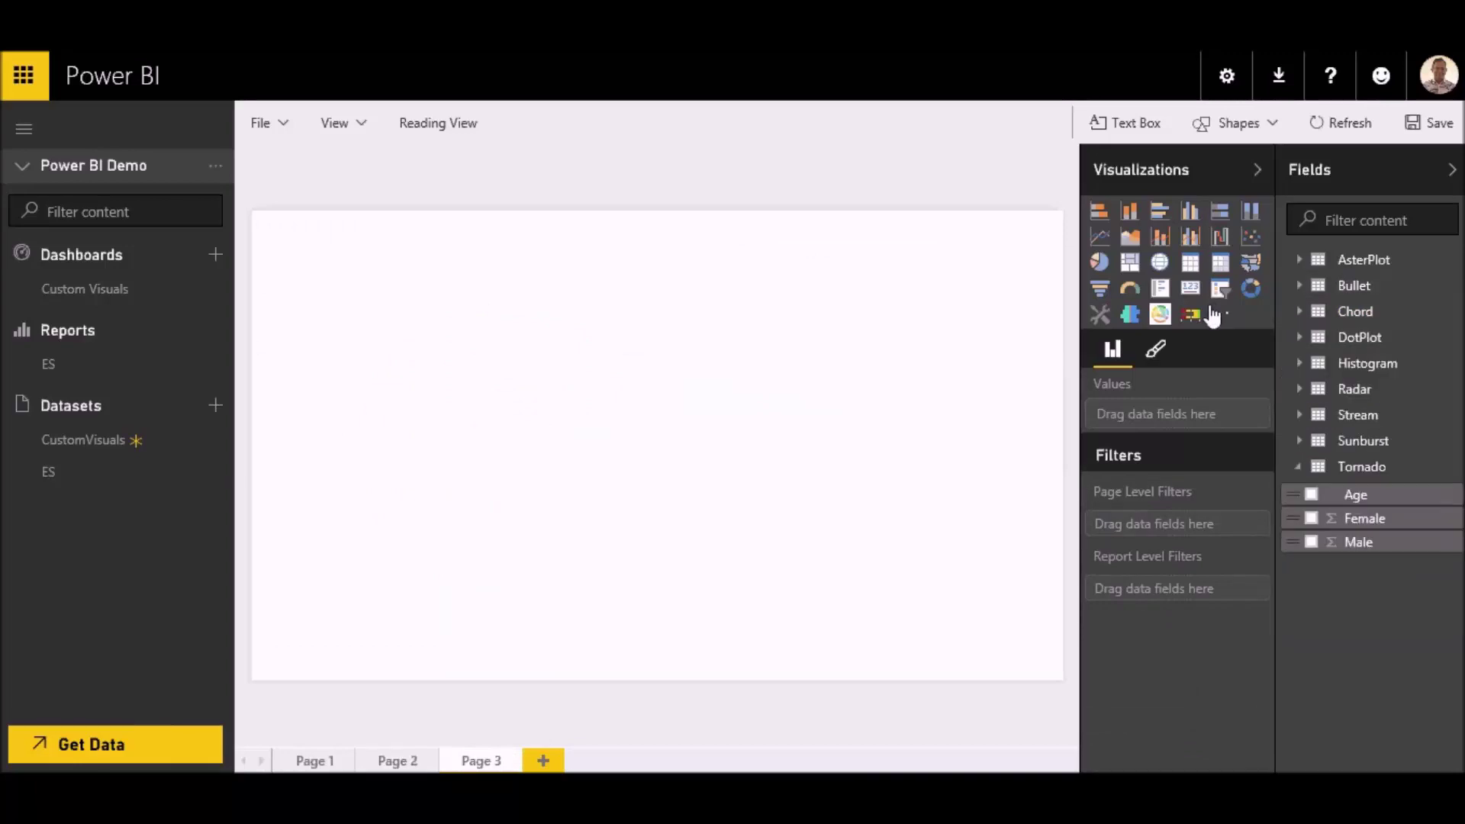
{"action": "left_click", "coordinate": [1191, 315]}
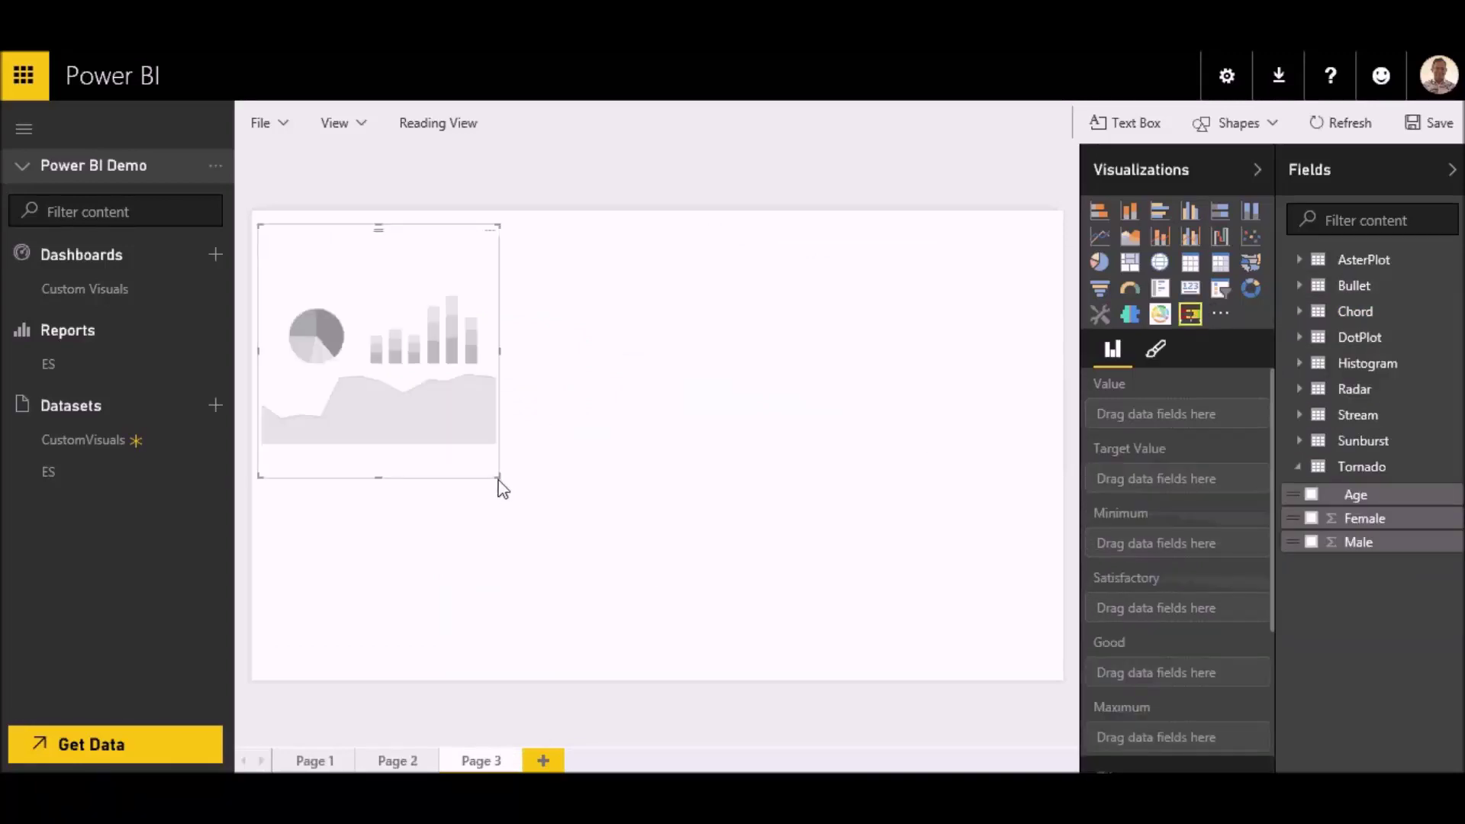
{"action": "left_click_drag", "start_coordinate": [495, 477], "coordinate": [996, 628]}
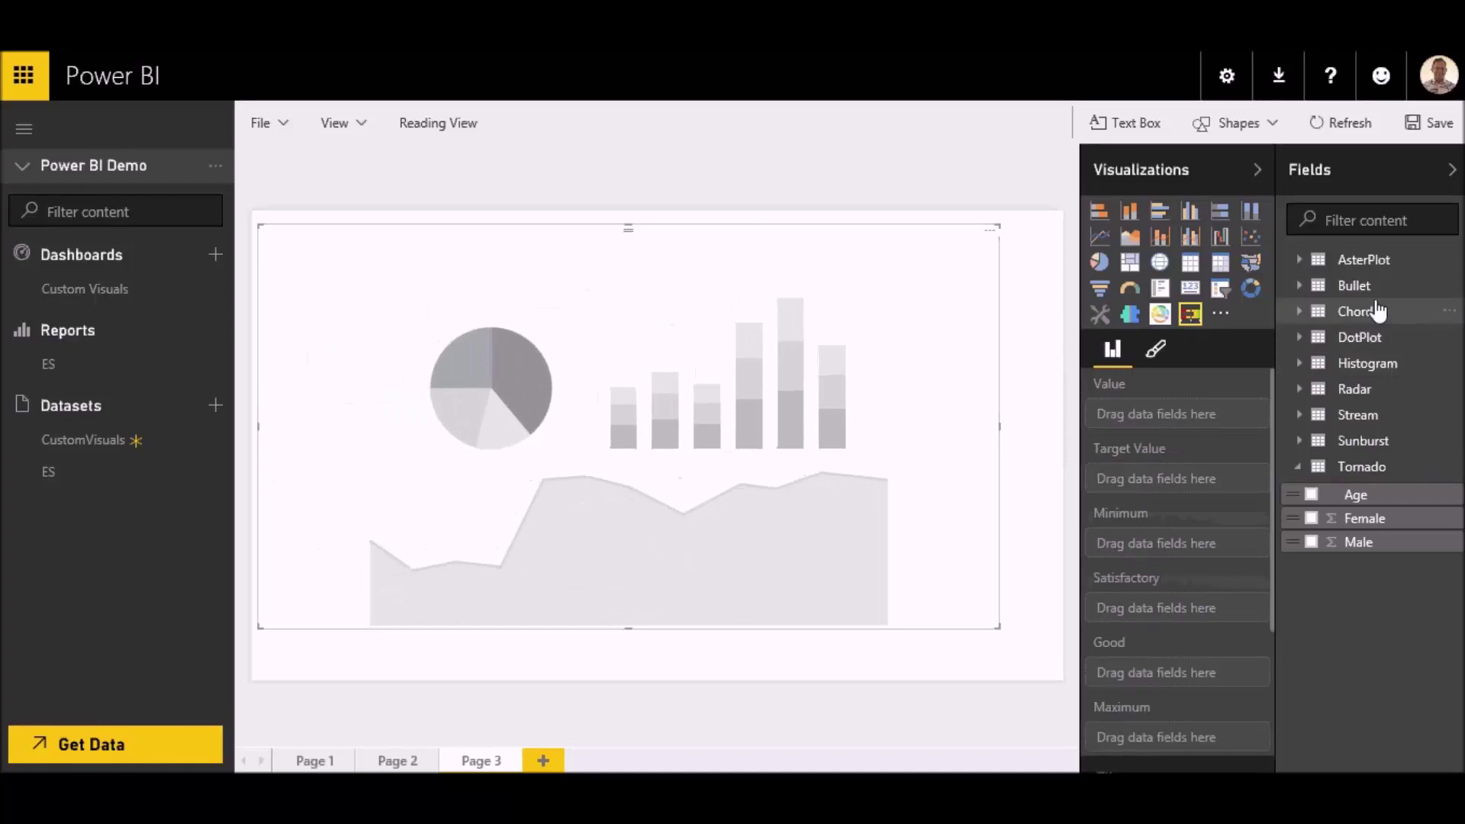
Step: Fill the Bullet chart with Value, Target Value, Minium, Satisfactory, Good and Maximum
{"action": "left_click", "coordinate": [1305, 289]}
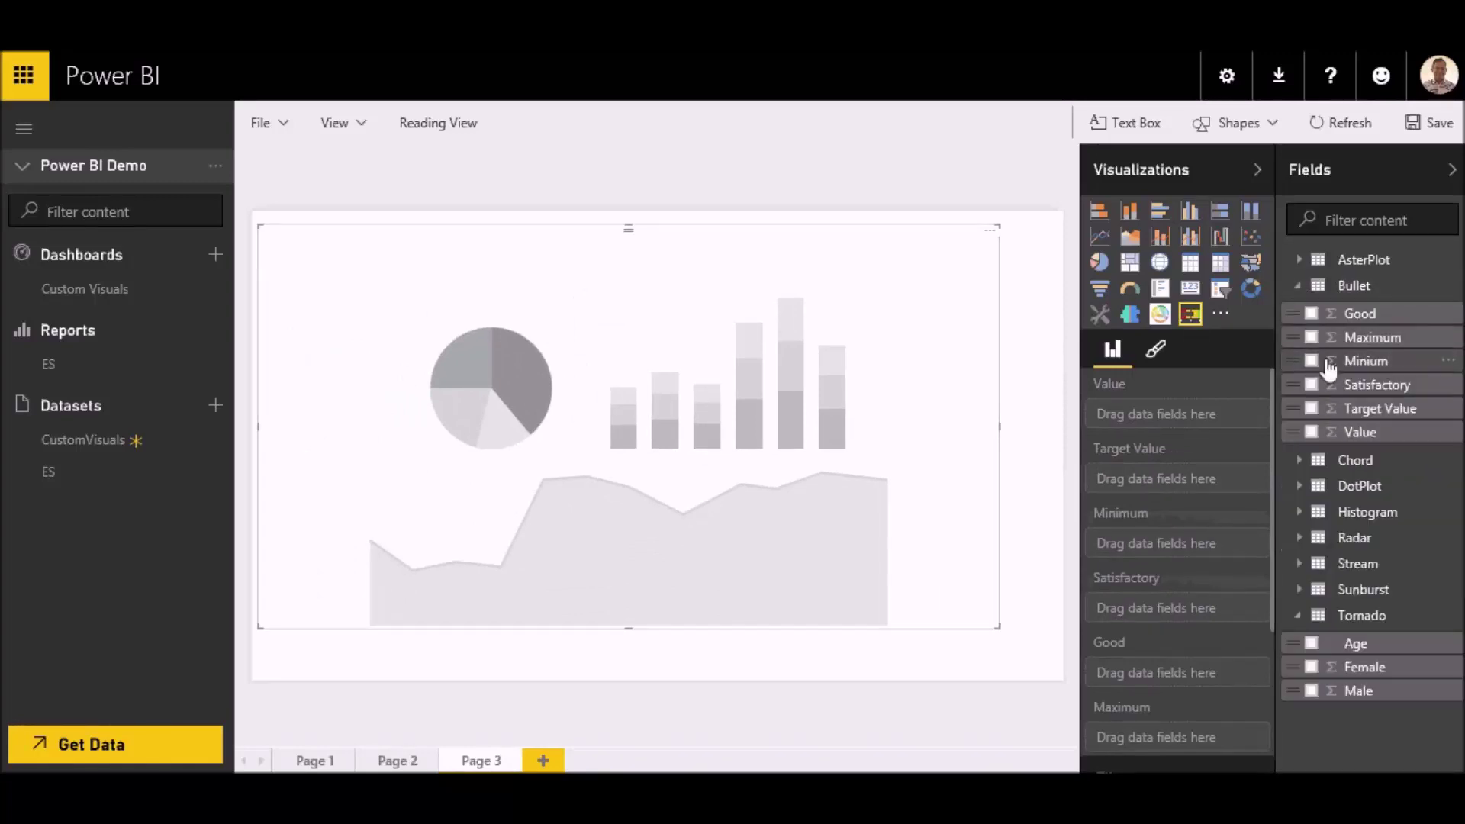
{"action": "left_click", "coordinate": [1312, 432]}
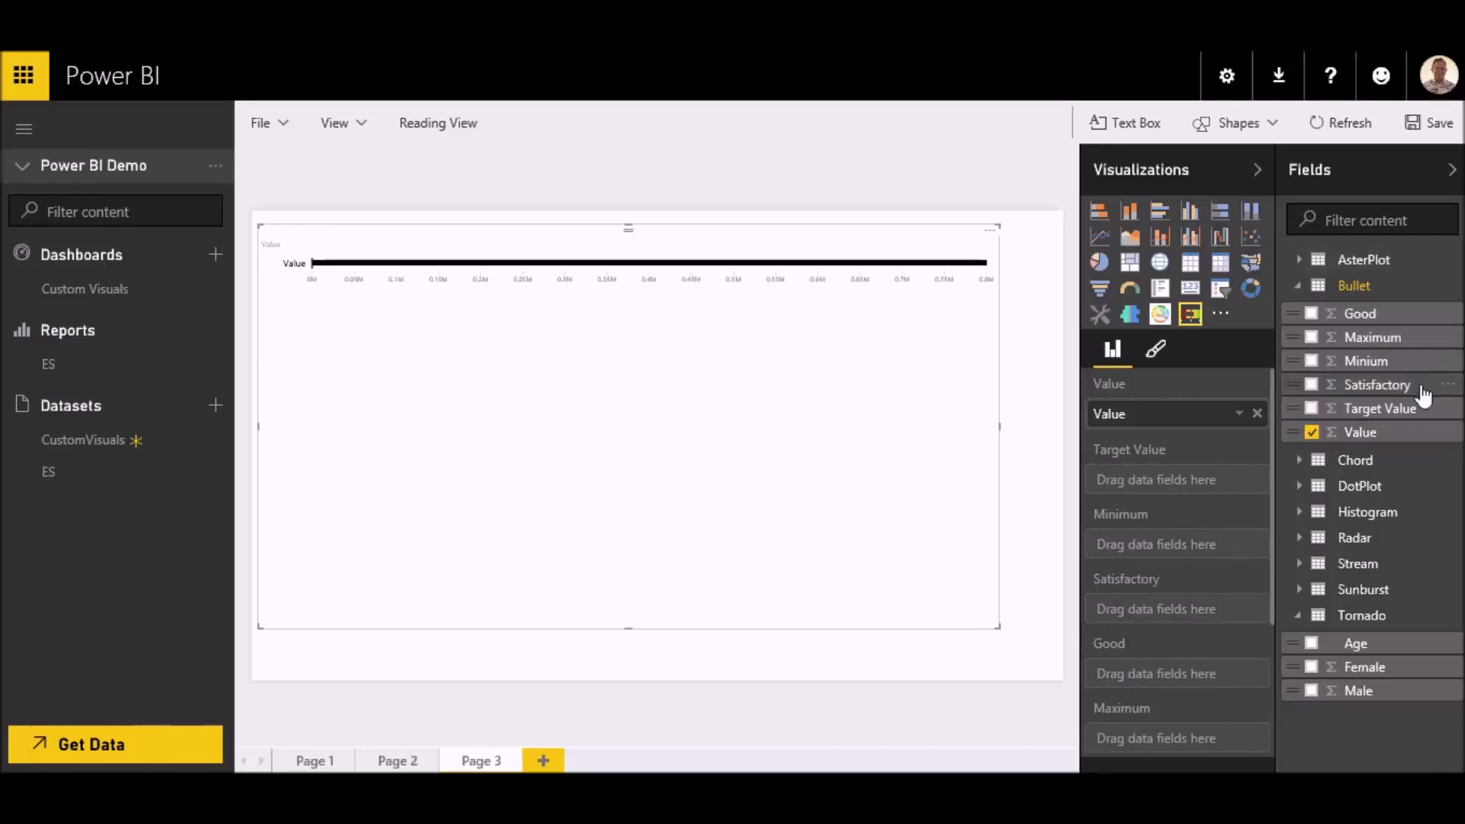
{"action": "left_click", "coordinate": [1312, 411]}
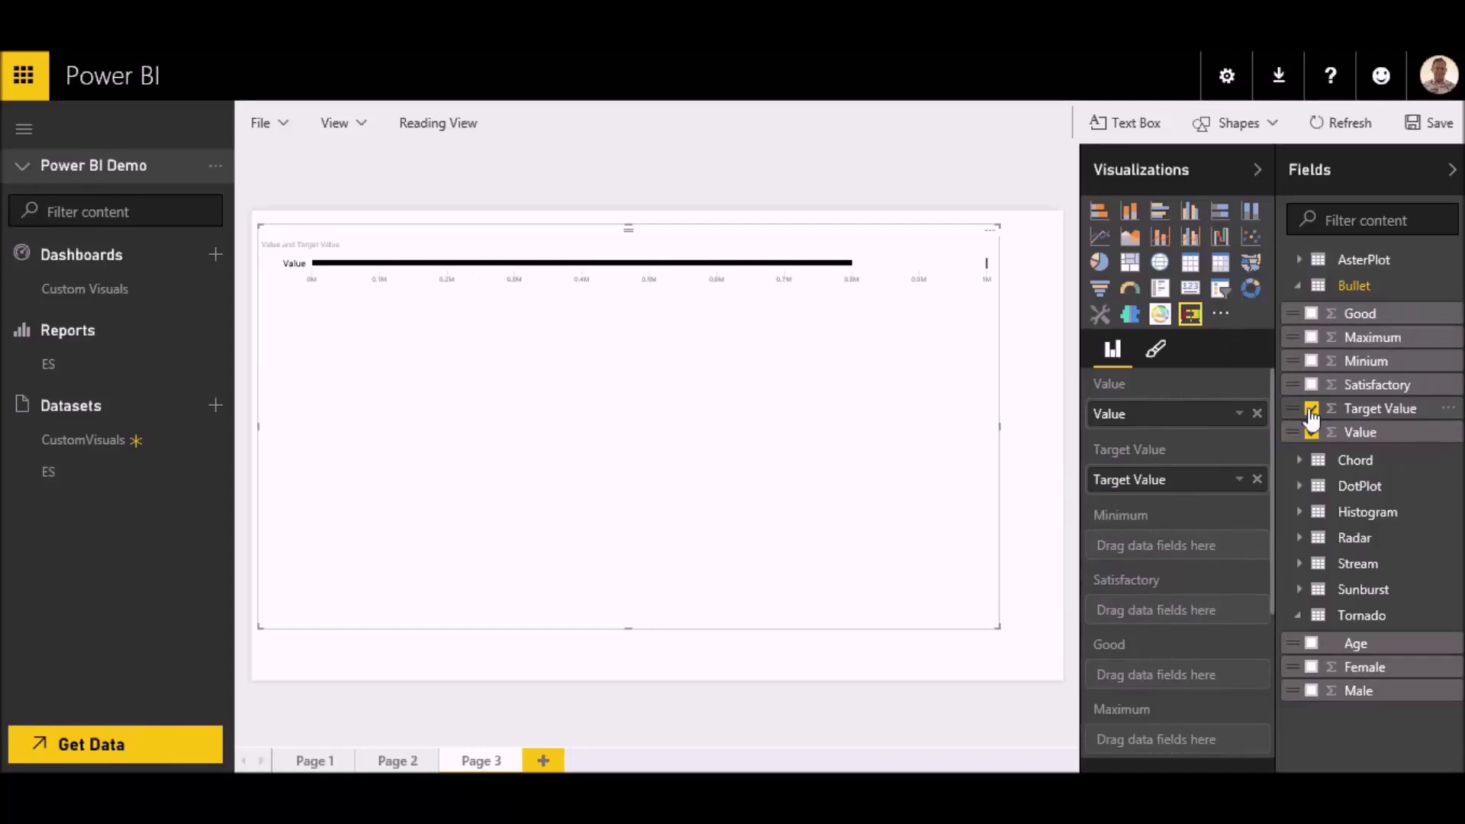
{"action": "left_click", "coordinate": [1312, 362]}
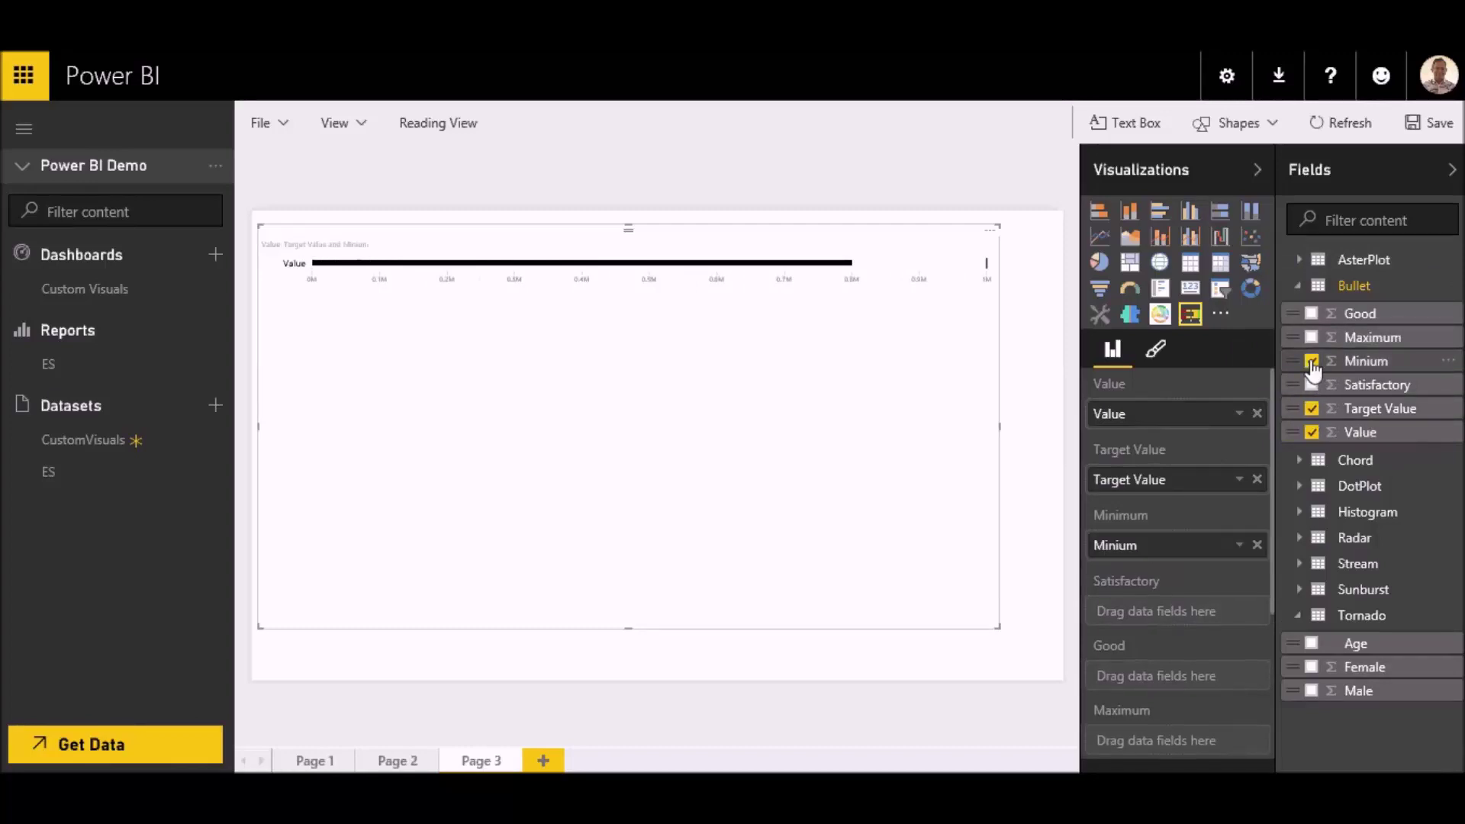
{"action": "left_click", "coordinate": [1311, 385]}
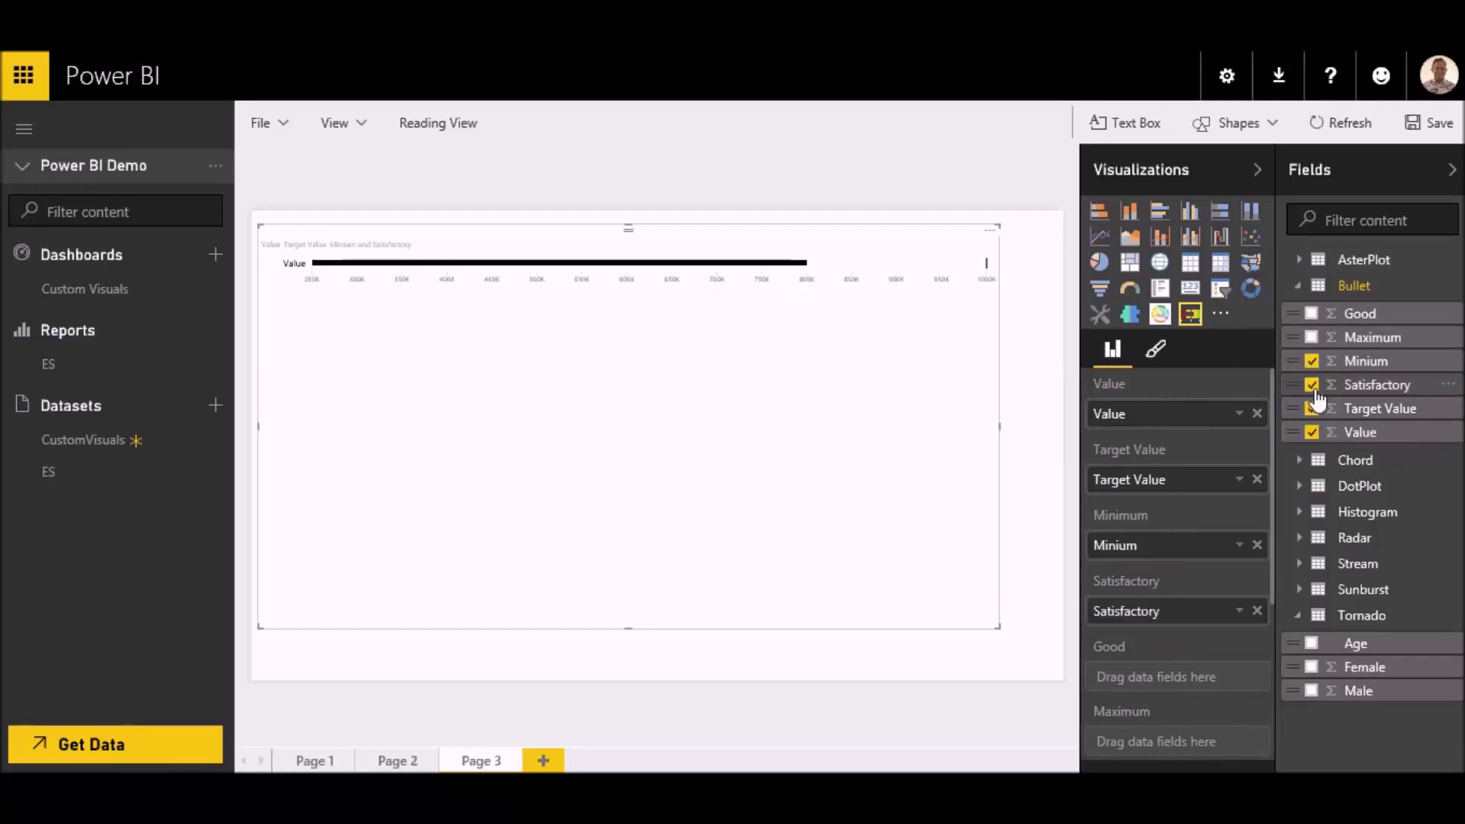
{"action": "left_click", "coordinate": [1311, 314]}
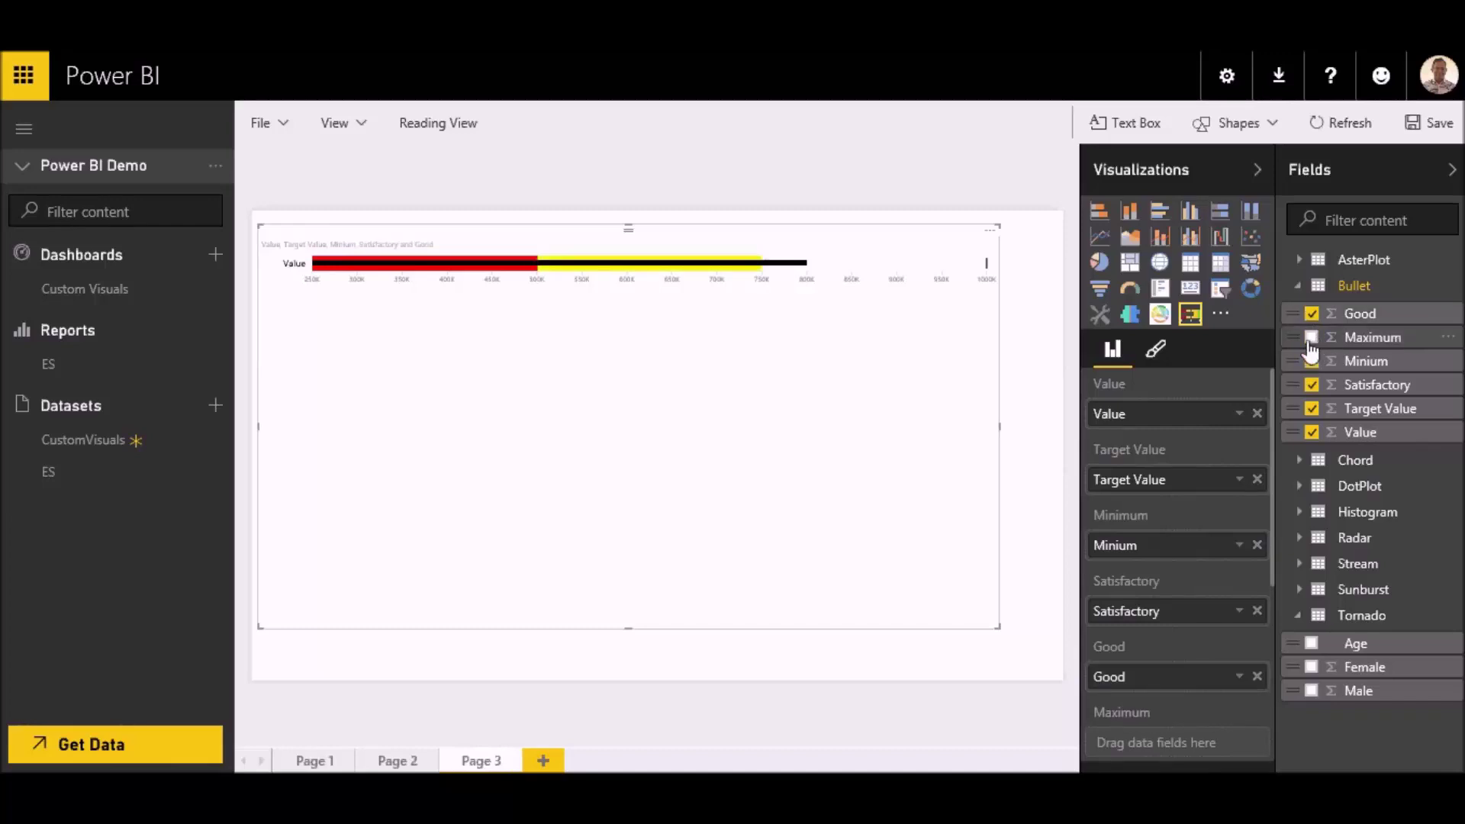
{"action": "left_click", "coordinate": [1312, 337]}
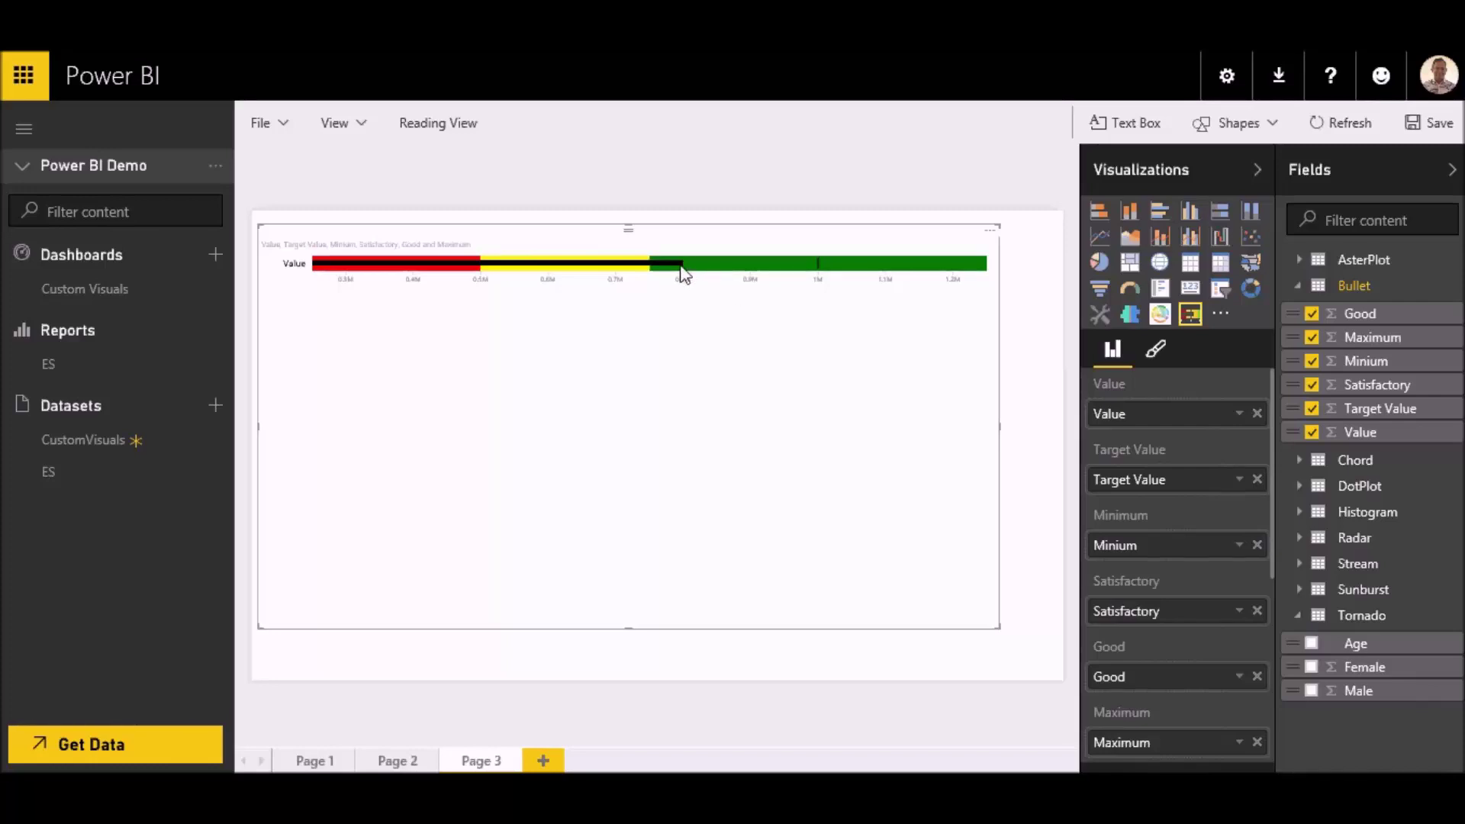
{"action": "mouse_move", "coordinate": [683, 272]}
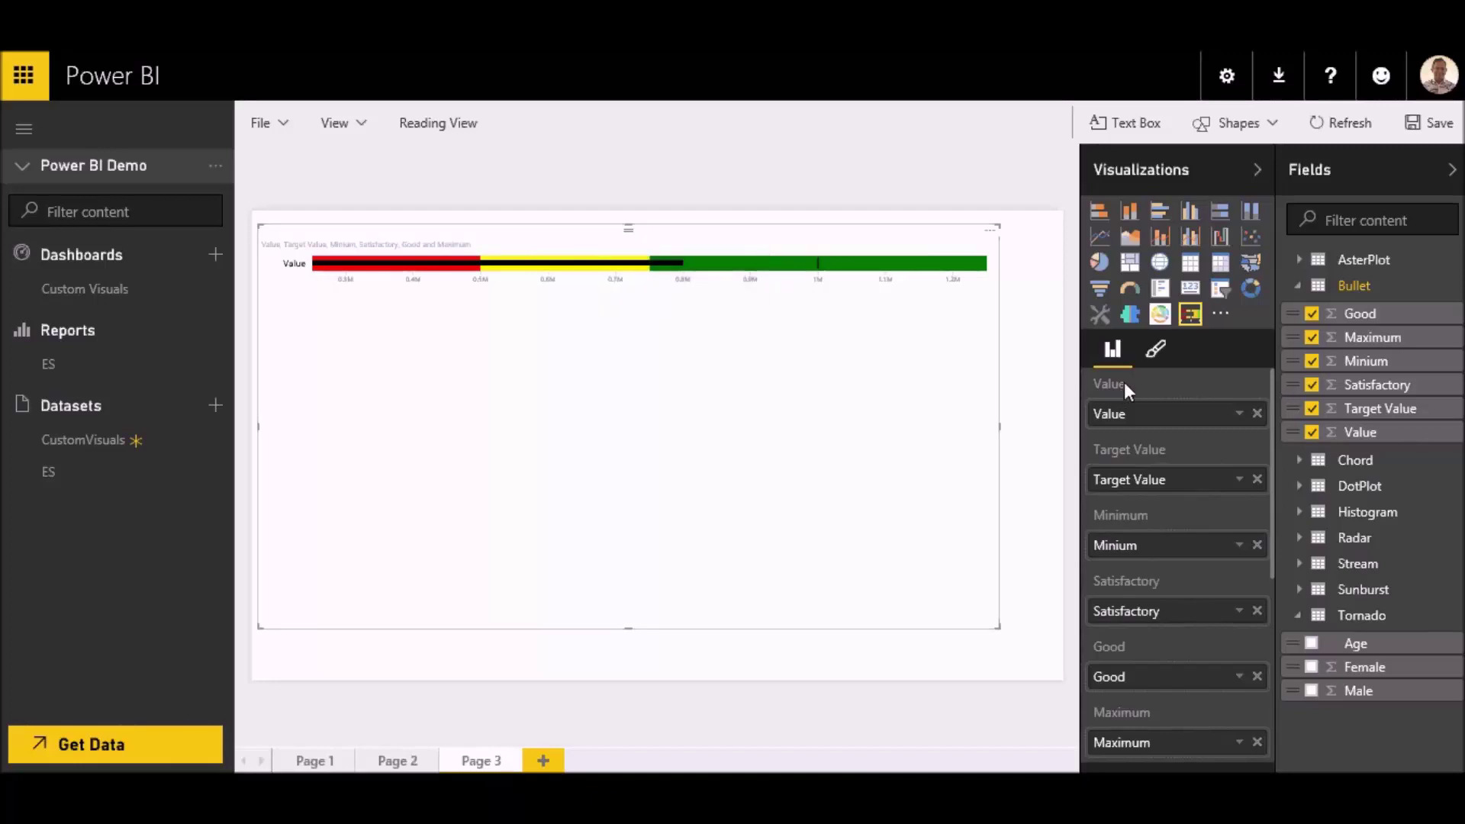
Step: Try several values in the bullet chart's Orientation setting, leaving it set to H
{"action": "left_click", "coordinate": [1156, 349]}
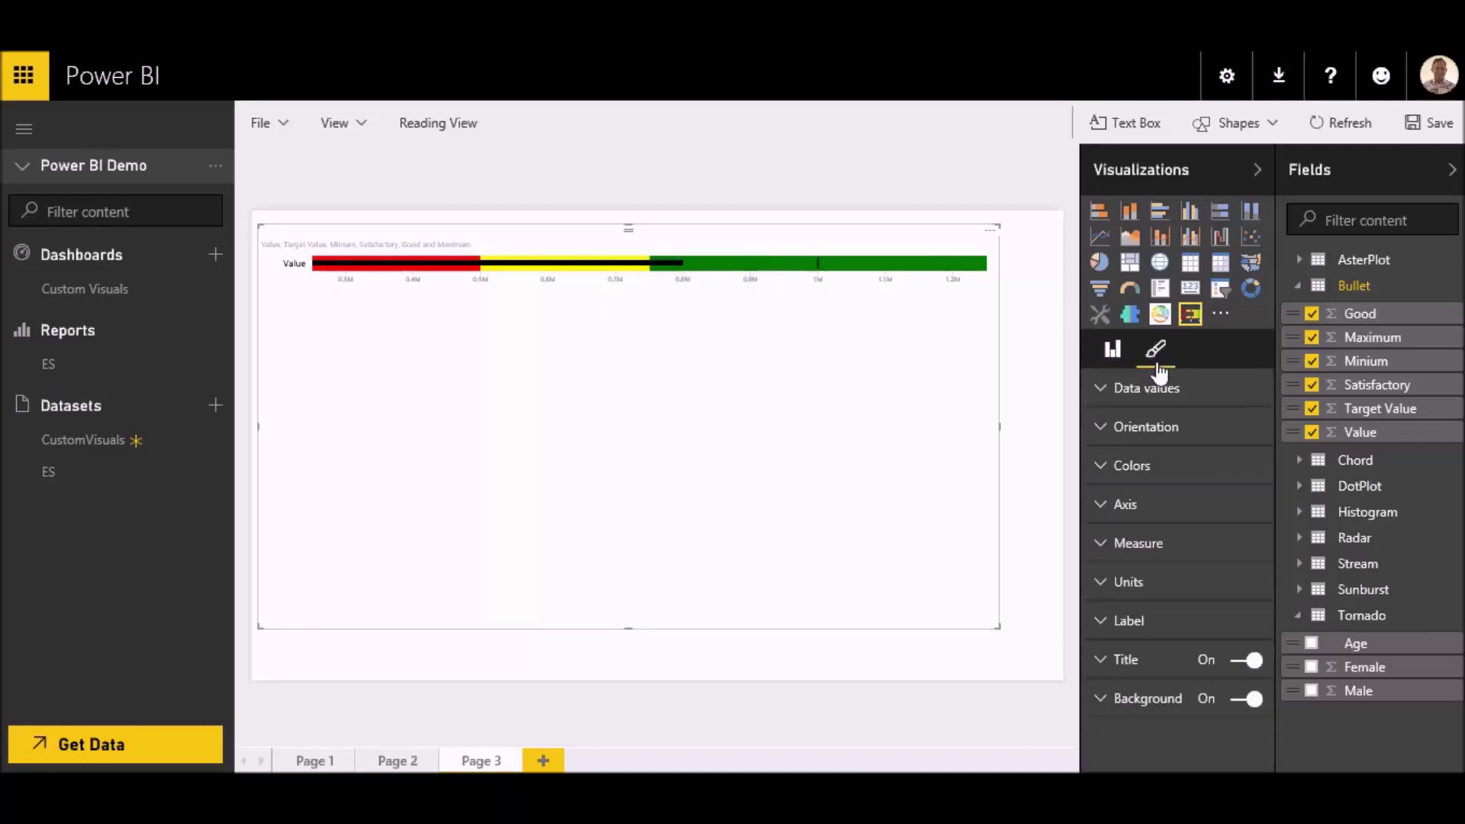
{"action": "left_click", "coordinate": [1106, 427]}
{"action": "left_click", "coordinate": [1192, 470]}
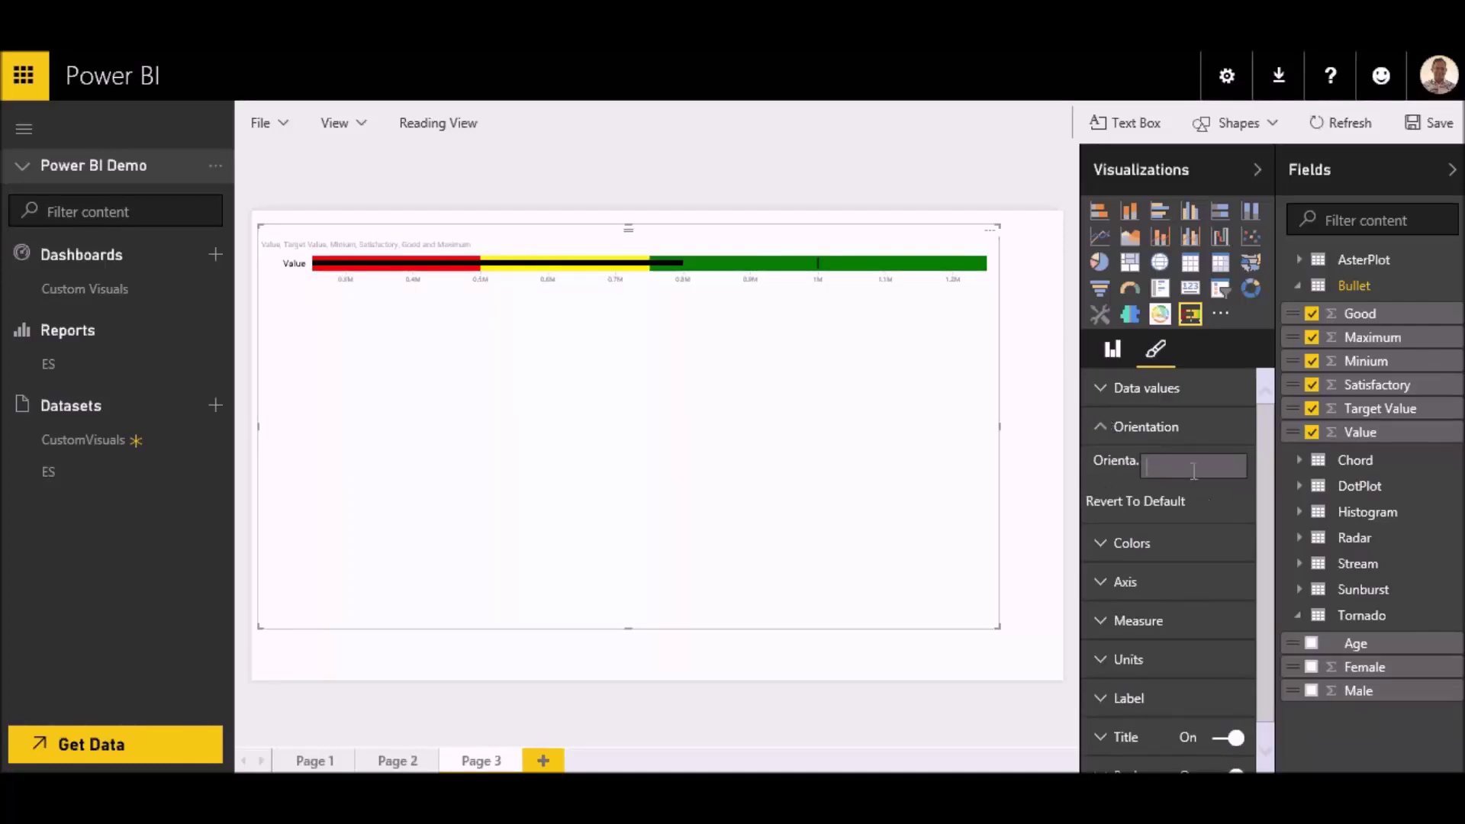
{"action": "type", "text": "HR"}
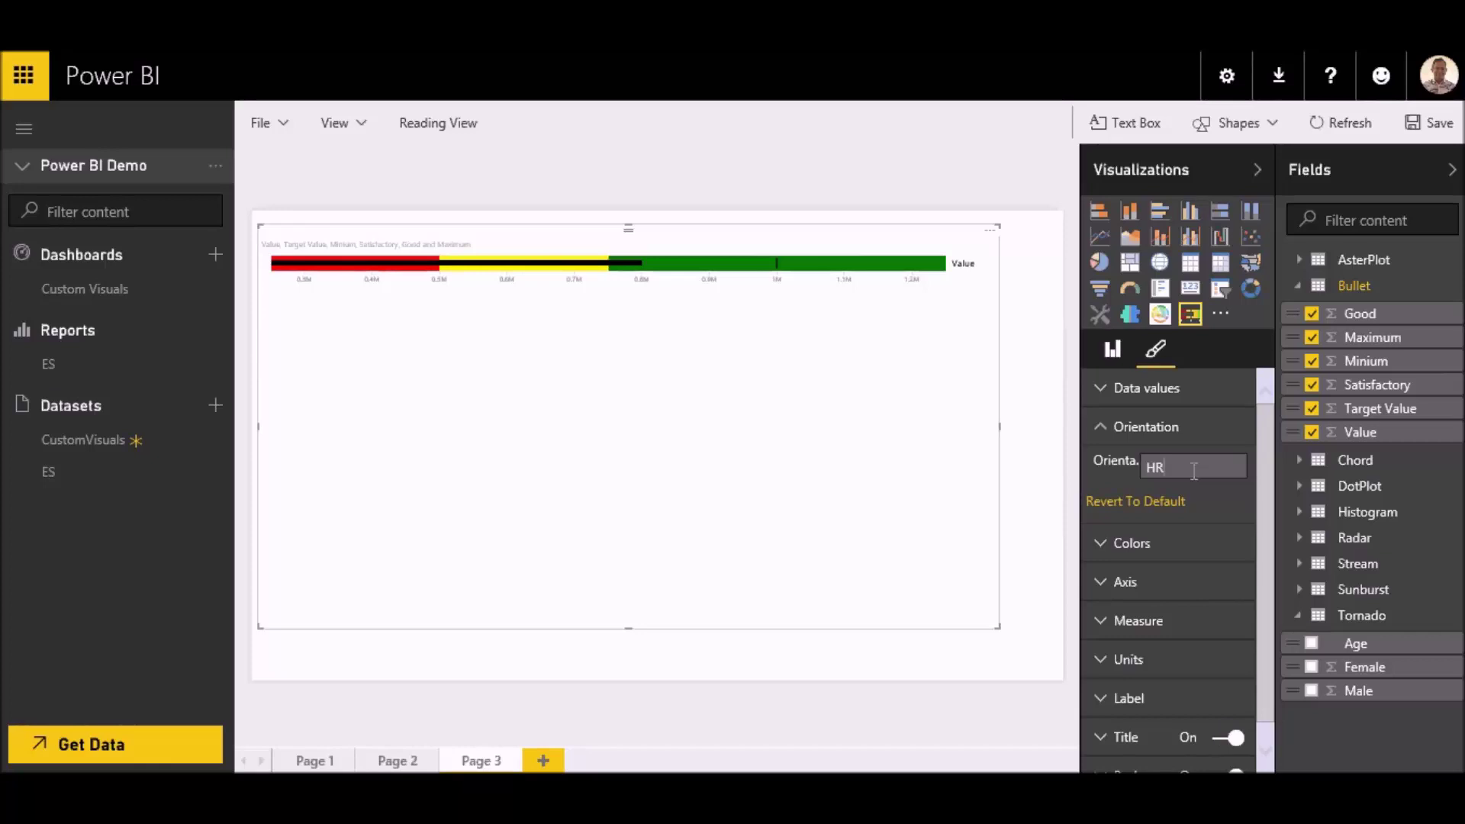
{"action": "key", "text": "BackSpace"}
{"action": "key", "text": "BackSpace"}
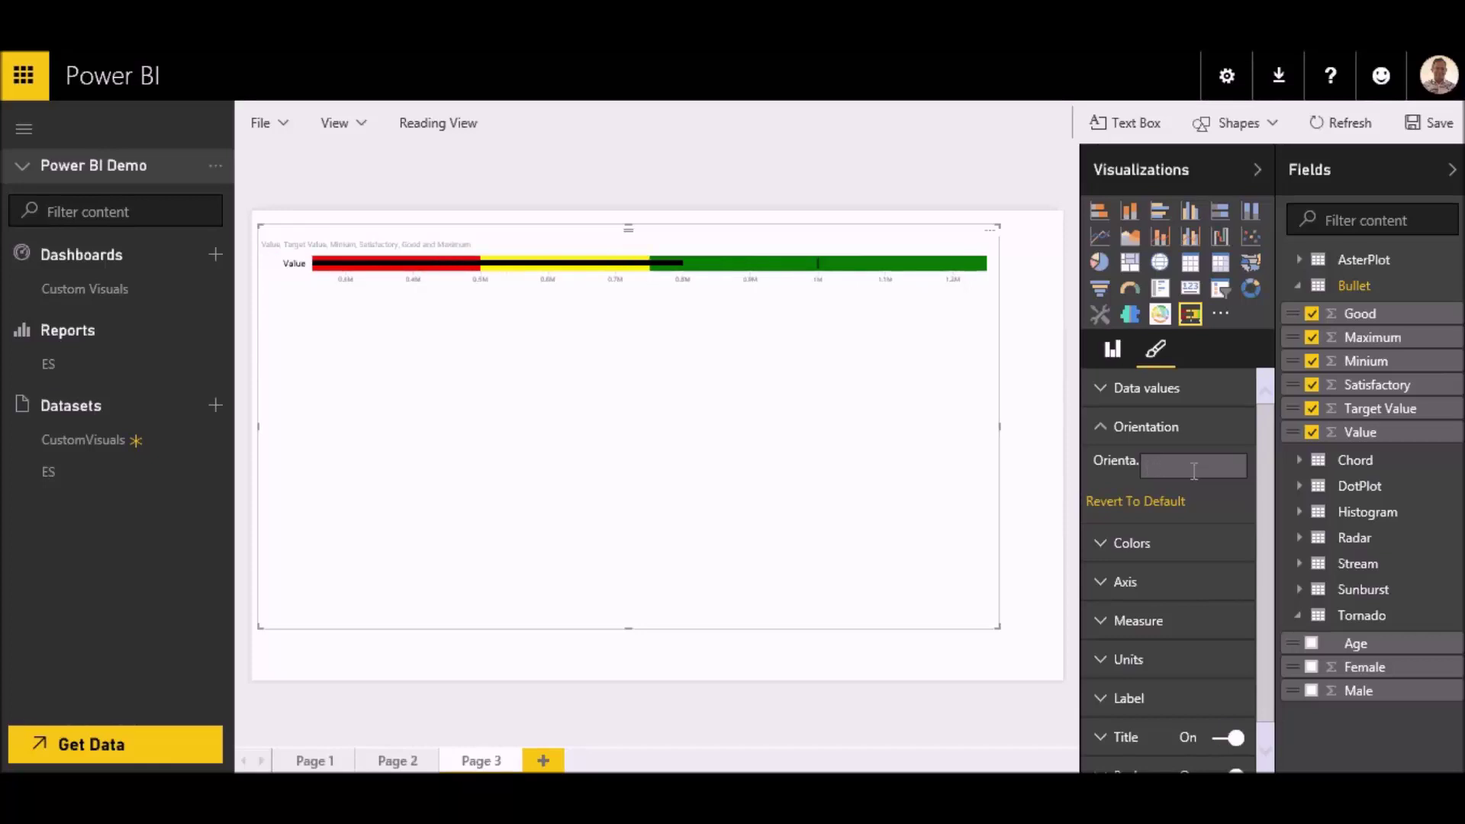
{"action": "type", "text": "VT"}
{"action": "key", "text": "BackSpace"}
{"action": "type", "text": "B"}
{"action": "key", "text": "BackSpace"}
{"action": "key", "text": "BackSpace"}
{"action": "type", "text": "H"}
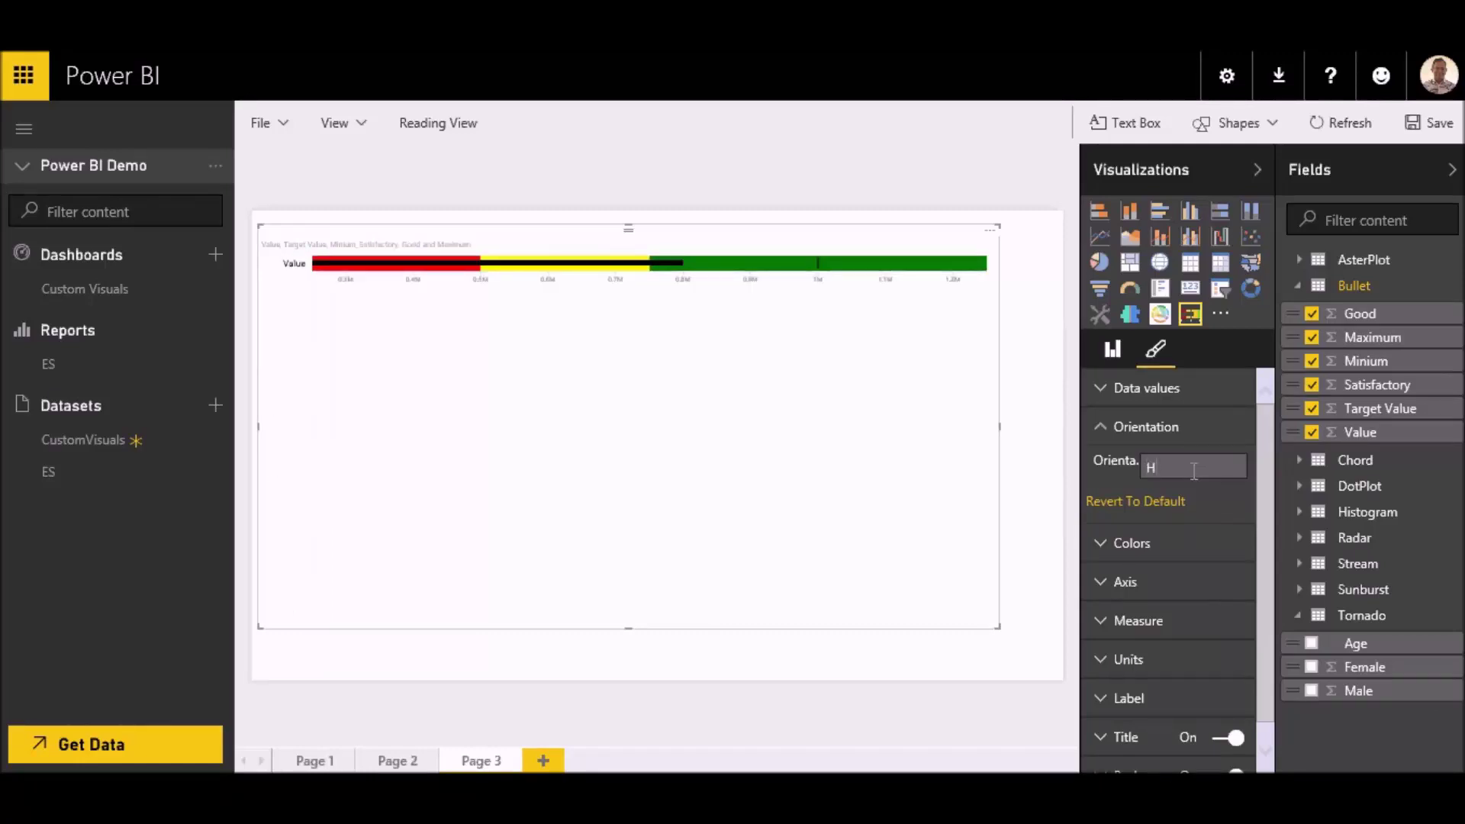